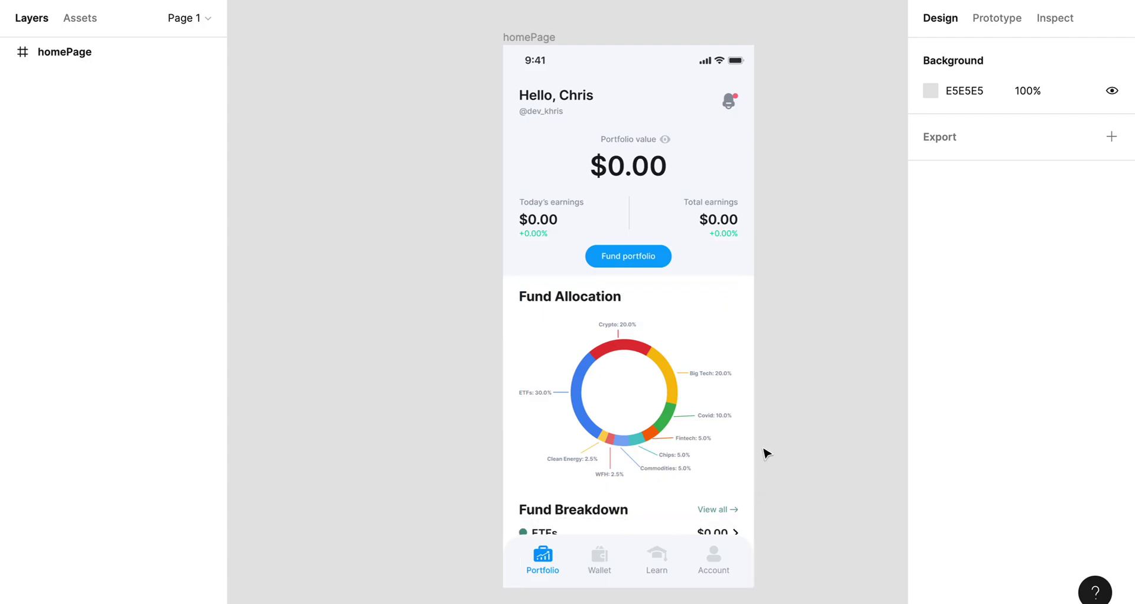
# - Draw a test frame beside homePage, then delete it
pyautogui.hscroll(2, 766, 454)
pyautogui.scroll(-1, 766, 453)
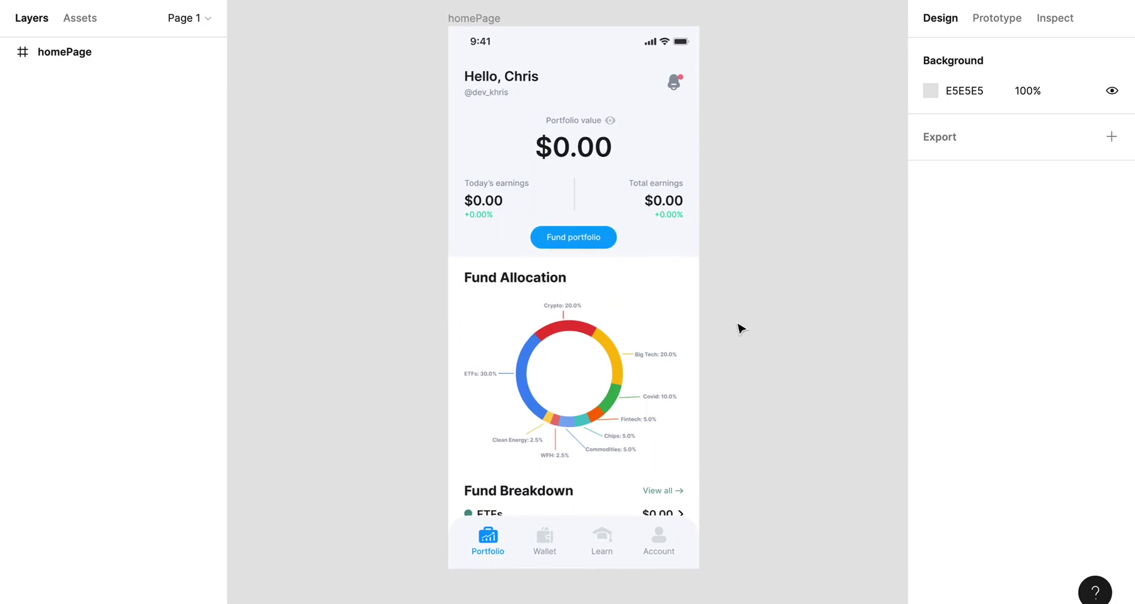
pyautogui.scroll(-2, 741, 329)
pyautogui.hscroll(2, 741, 329)
pyautogui.scroll(-1, 741, 329)
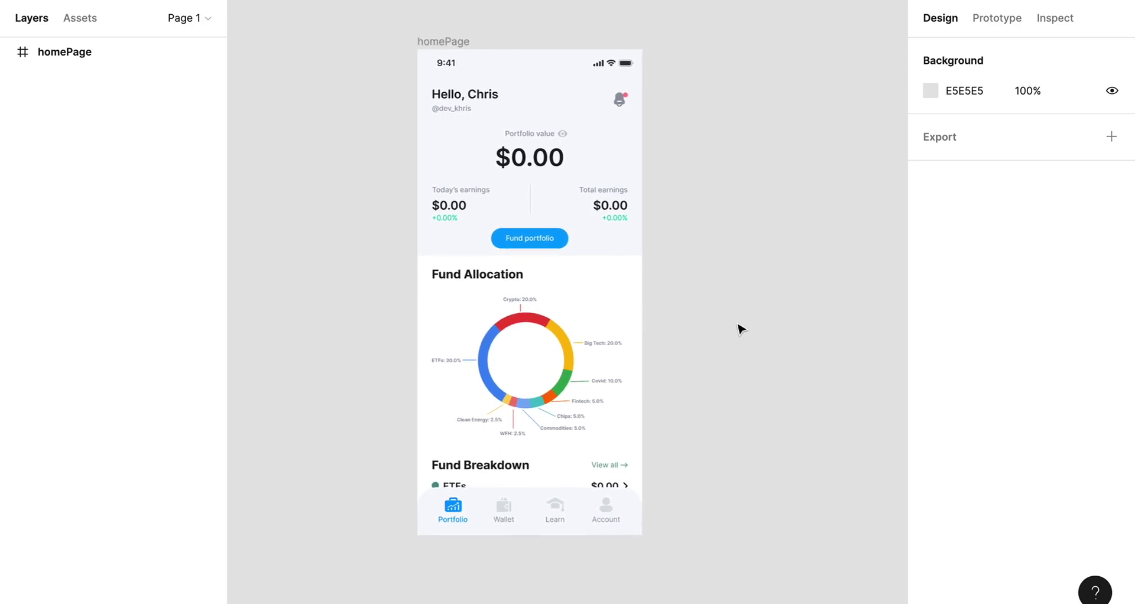
pyautogui.hscroll(1, 741, 329)
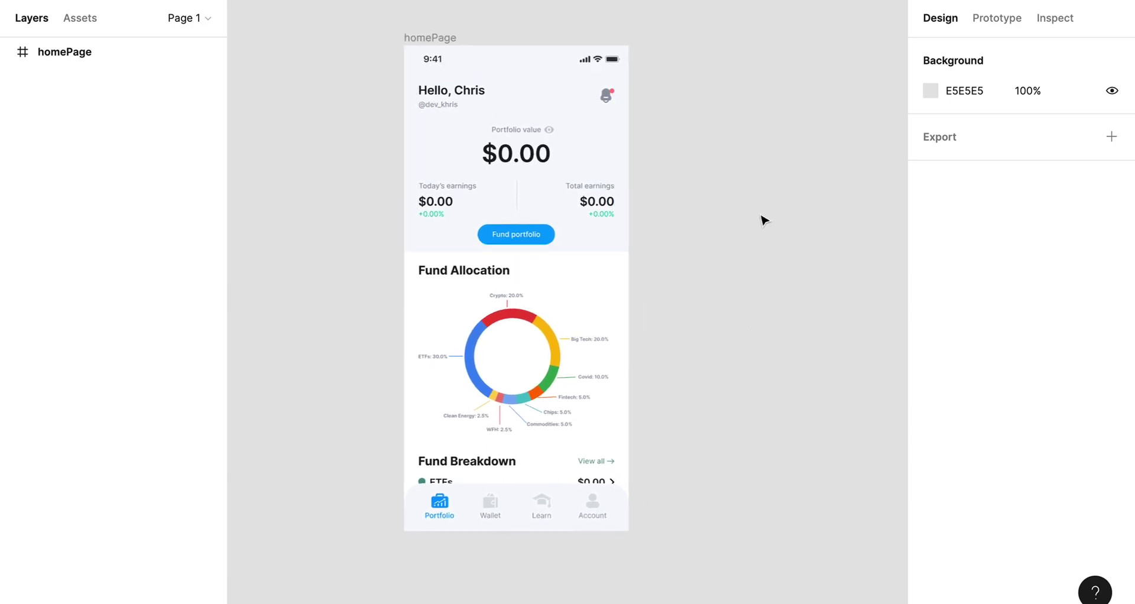
pyautogui.press('f')
pyautogui.moveTo(704, 132); pyautogui.dragTo(810, 361)
pyautogui.moveTo(733, 111); pyautogui.dragTo(700, 61)
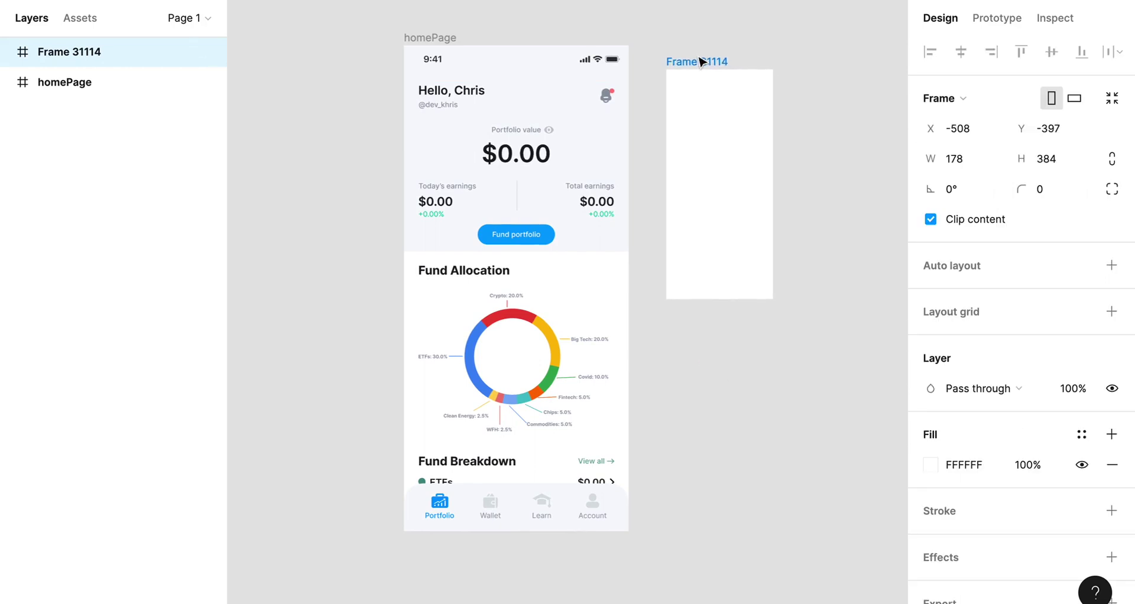
pyautogui.press('Delete')
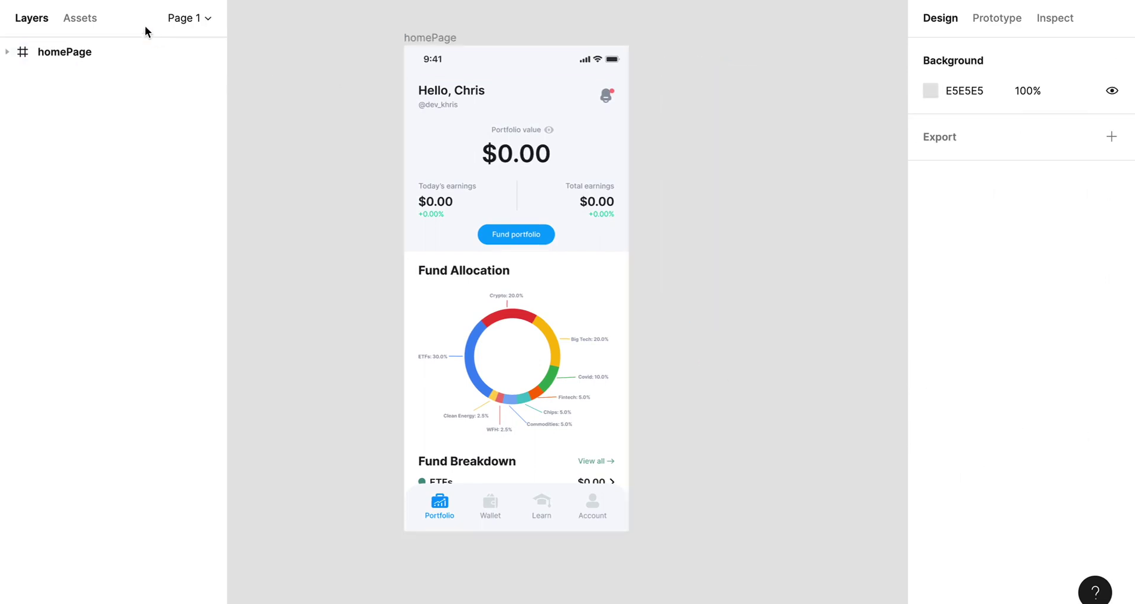
# - Add a 375×812 iPhone 13 mini frame level with homePage and move homePage into it
pyautogui.press('f')
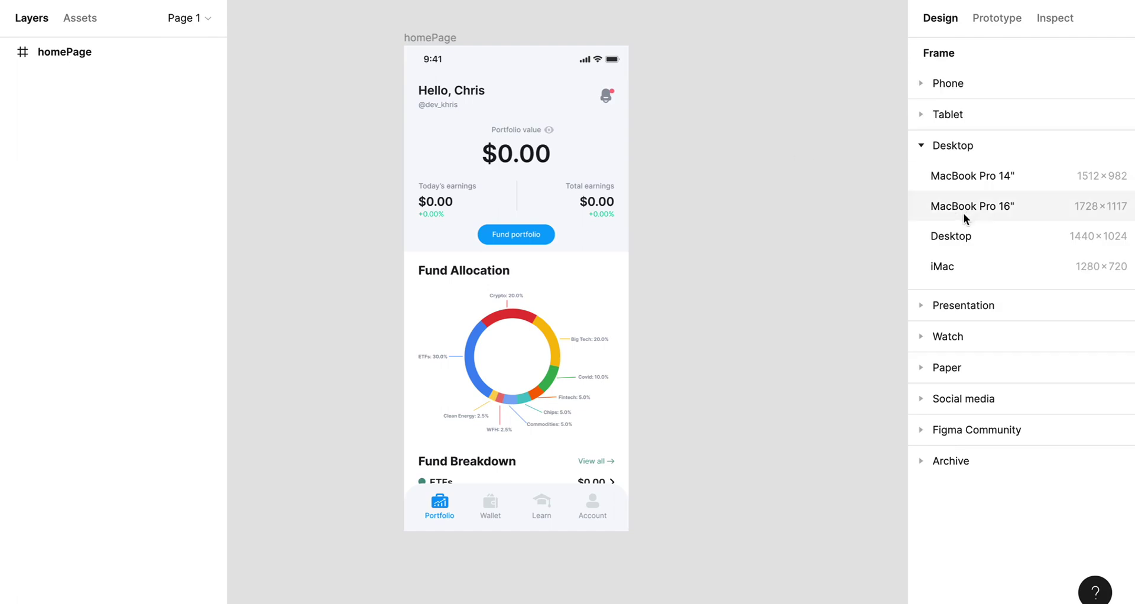
pyautogui.click(951, 84)
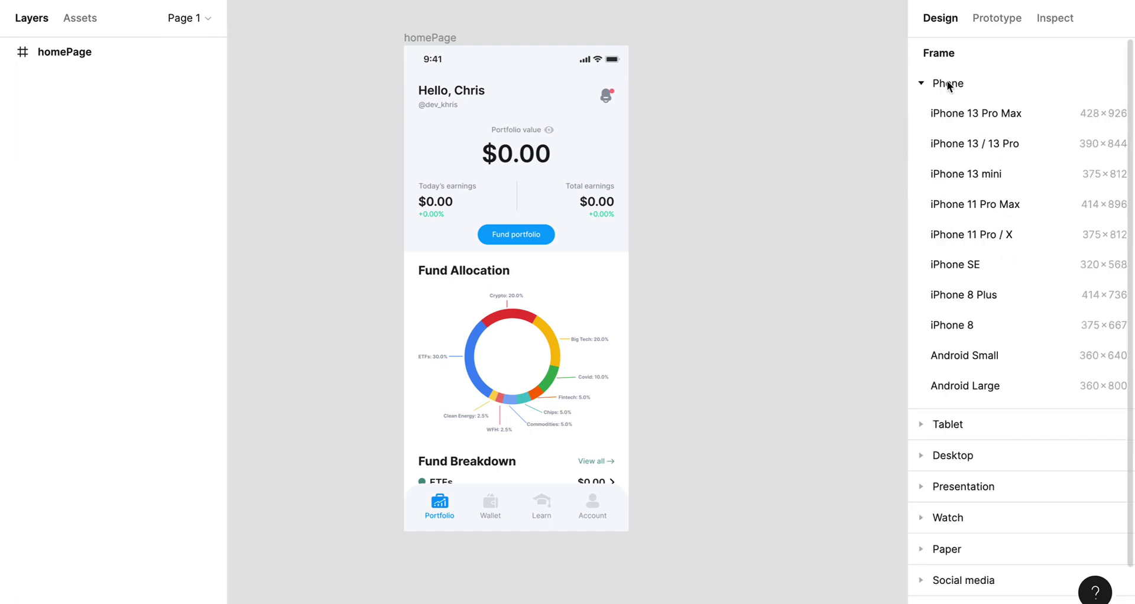
pyautogui.click(1029, 174)
pyautogui.moveTo(749, 164); pyautogui.dragTo(750, 139)
pyautogui.hscroll(2, 750, 139)
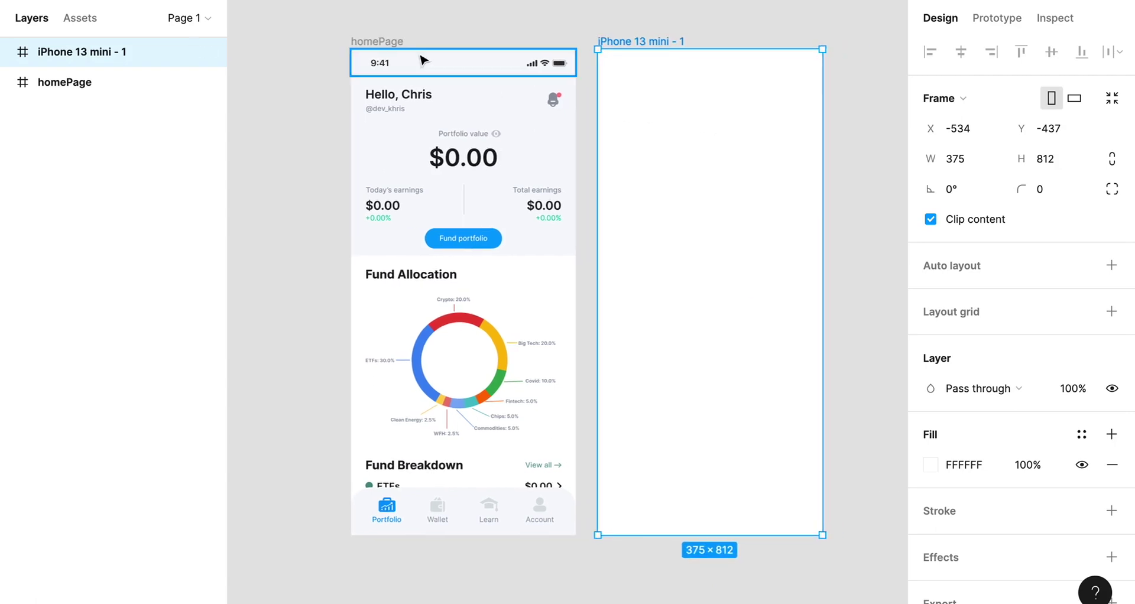
pyautogui.moveTo(369, 42); pyautogui.dragTo(619, 83)
pyautogui.click(639, 41)
# - Move the phone frame left and rename it 'MainFrame'
pyautogui.moveTo(639, 41); pyautogui.dragTo(519, 41)
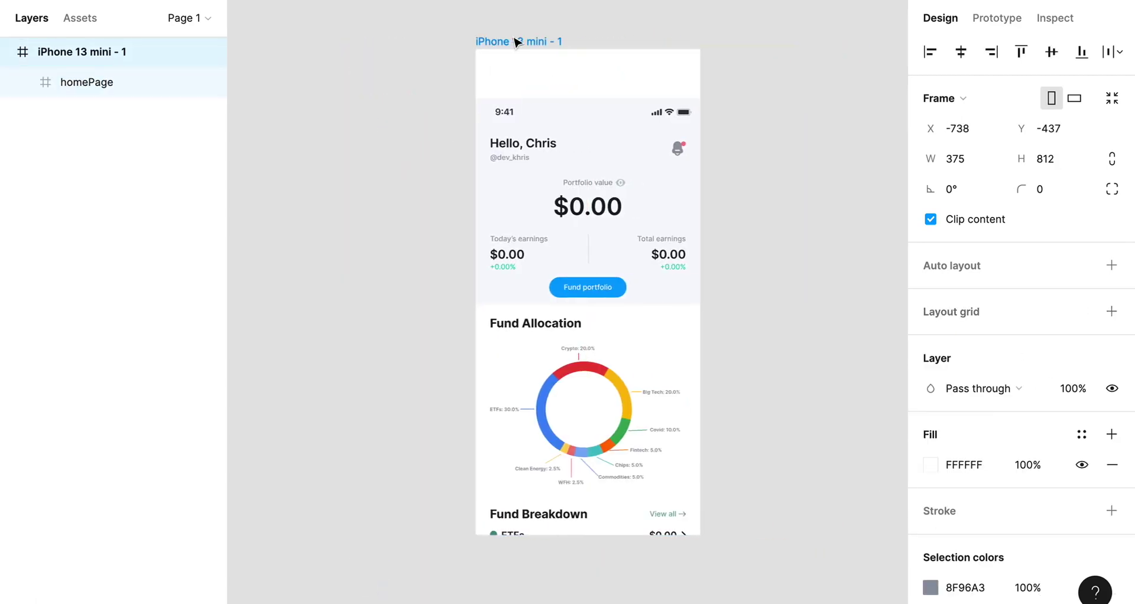
pyautogui.doubleClick(518, 40)
pyautogui.write('Mai')
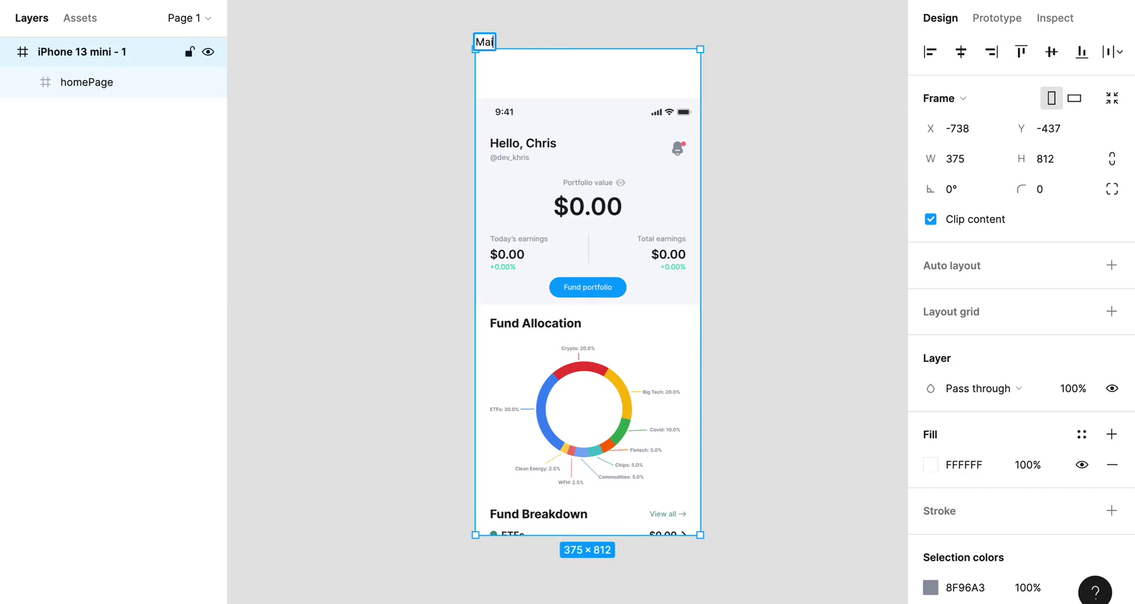
pyautogui.write('nFrame')
pyautogui.press('Return')
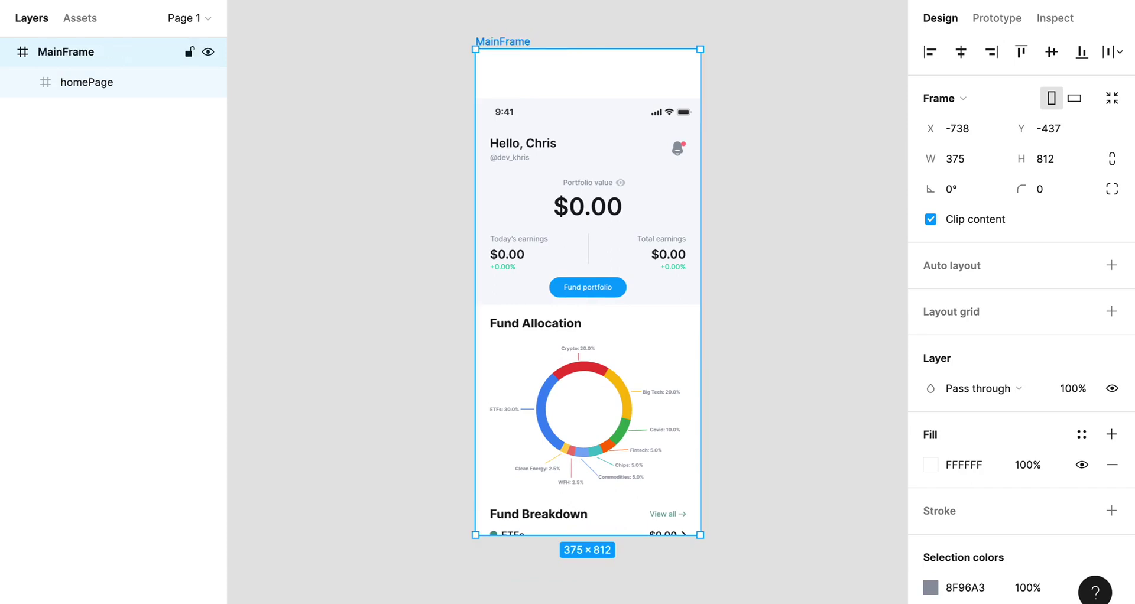
pyautogui.click(561, 31)
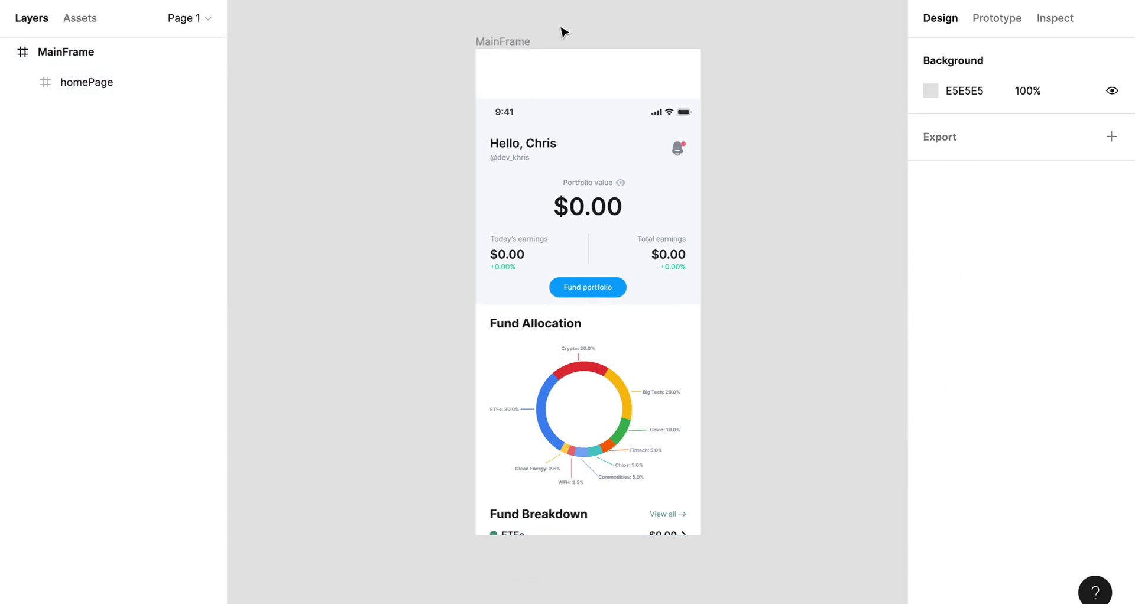
pyautogui.click(507, 42)
# - Add 32 to MainFrame's width and height, making it 407×844
pyautogui.click(966, 160)
pyautogui.click(966, 159)
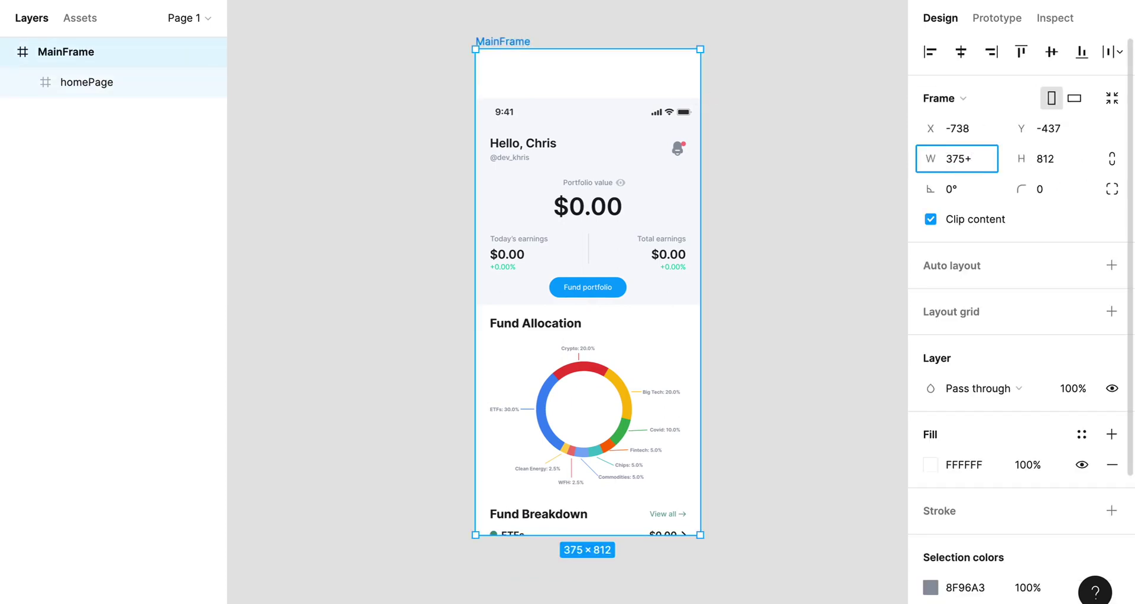
pyautogui.write('+32')
pyautogui.press('Return')
pyautogui.click(1068, 164)
pyautogui.click(1055, 159)
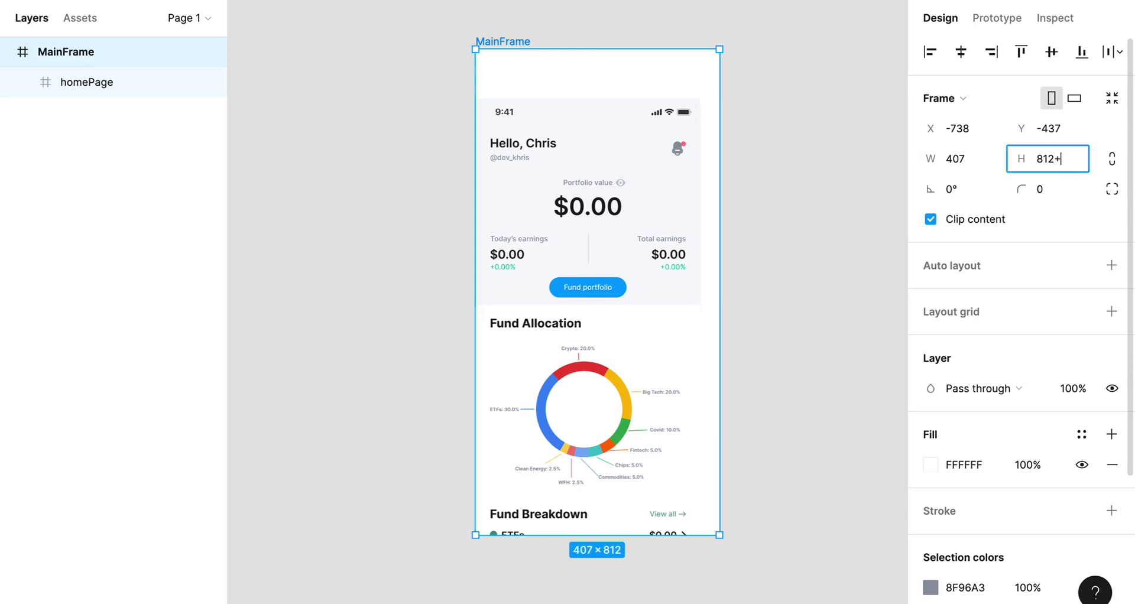
pyautogui.write('+32')
pyautogui.press('Return')
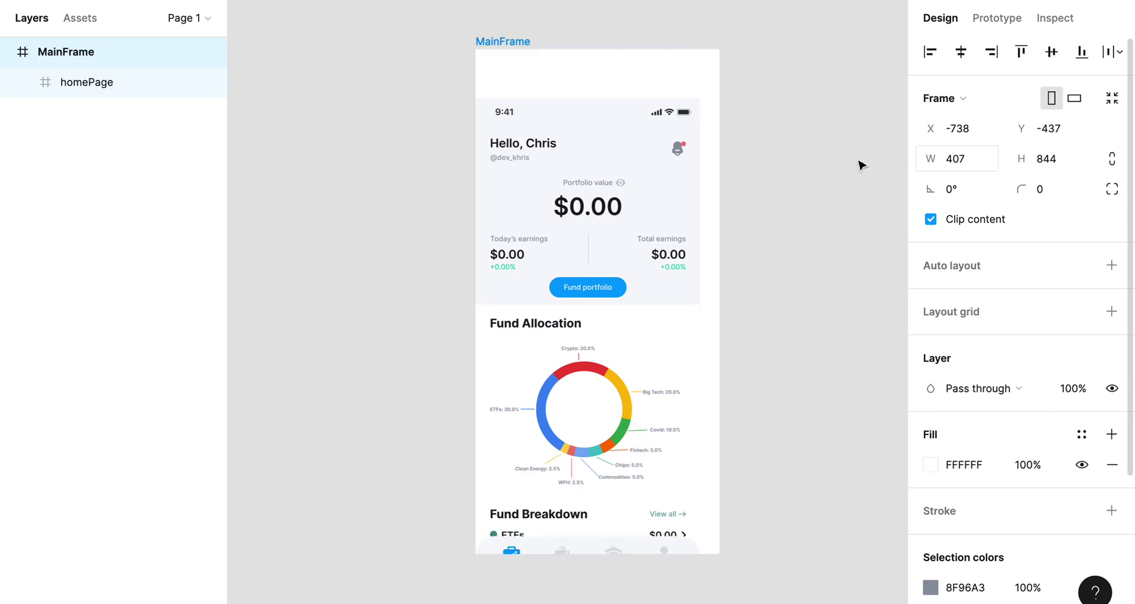
# - Centre homePage horizontally and vertically inside MainFrame
pyautogui.click(671, 159)
pyautogui.click(962, 52)
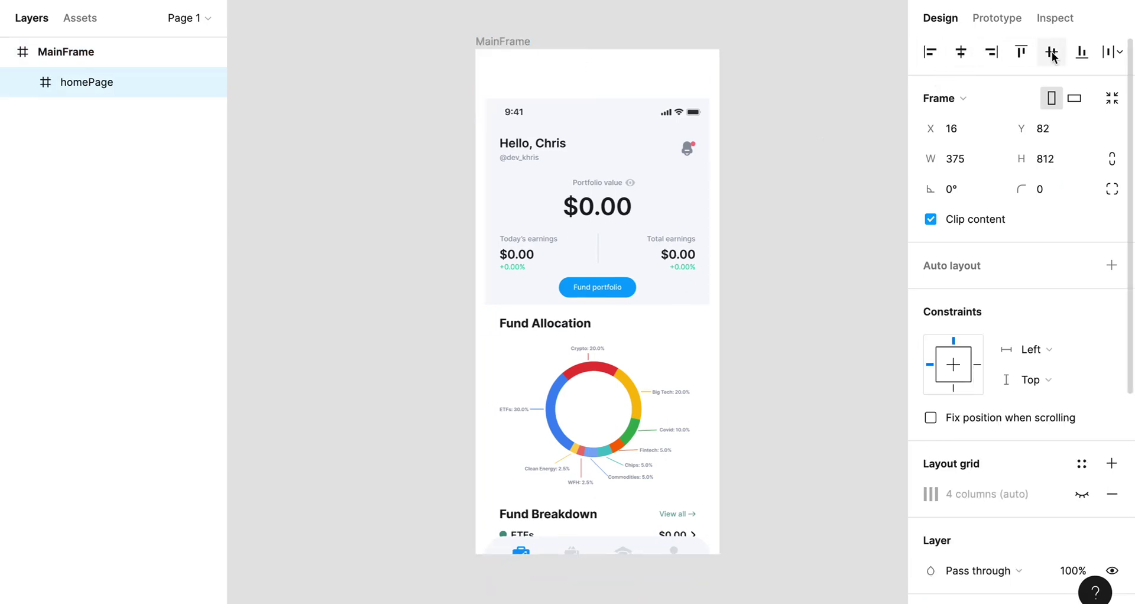
pyautogui.click(1051, 52)
pyautogui.click(794, 110)
pyautogui.click(672, 97)
# - Set homePage's corner radius to 32
pyautogui.click(1055, 194)
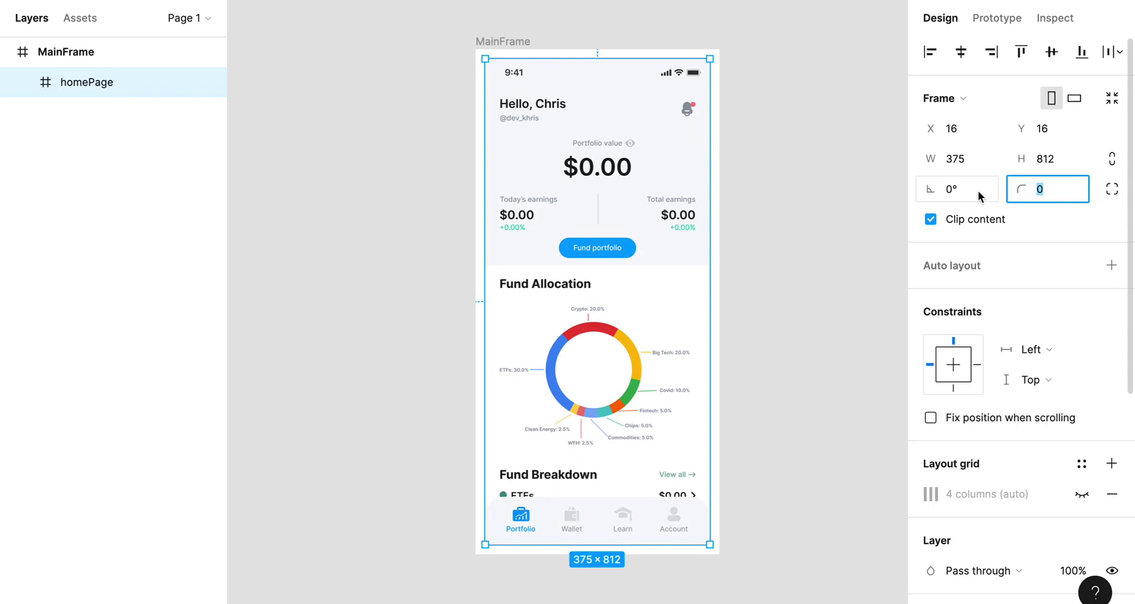
pyautogui.write('24')
pyautogui.press('Return')
pyautogui.click(1068, 197)
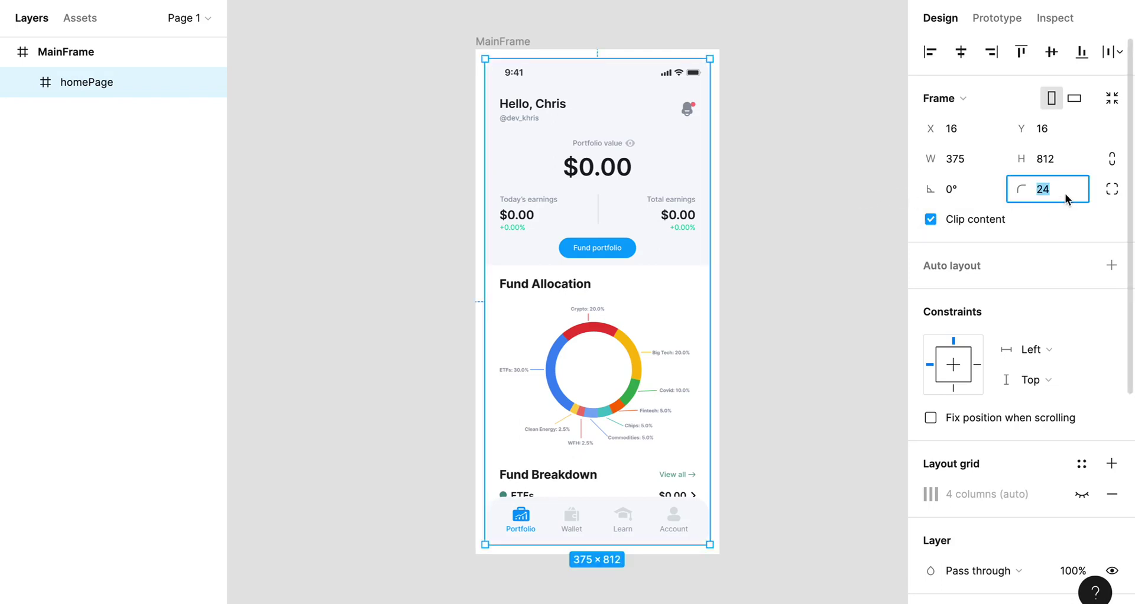
pyautogui.write('32')
pyautogui.press('Return')
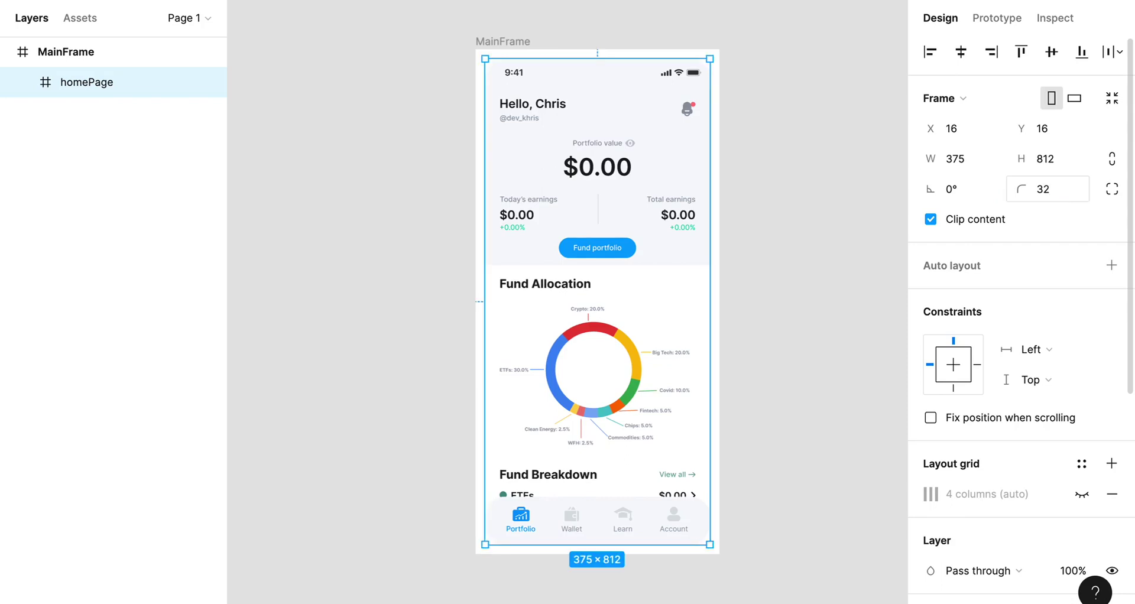
# - Set MainFrame's corner radius to 40 and nudge it slightly left and down
pyautogui.click(520, 40)
pyautogui.click(1041, 190)
pyautogui.write('40')
pyautogui.press('Return')
pyautogui.click(809, 115)
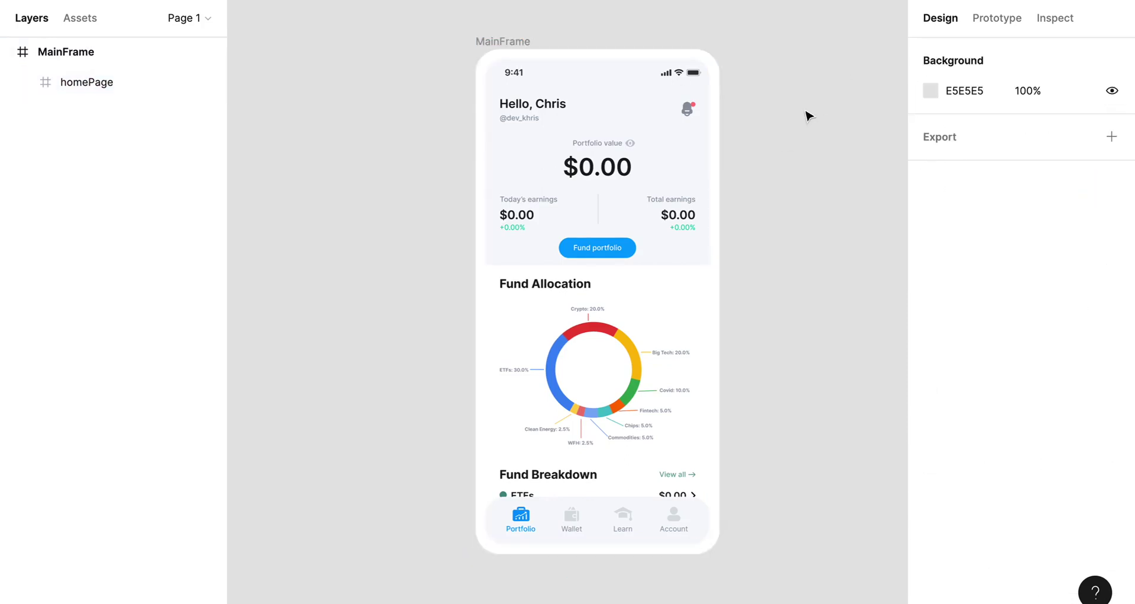
pyautogui.click(495, 46)
pyautogui.moveTo(496, 46); pyautogui.dragTo(487, 49)
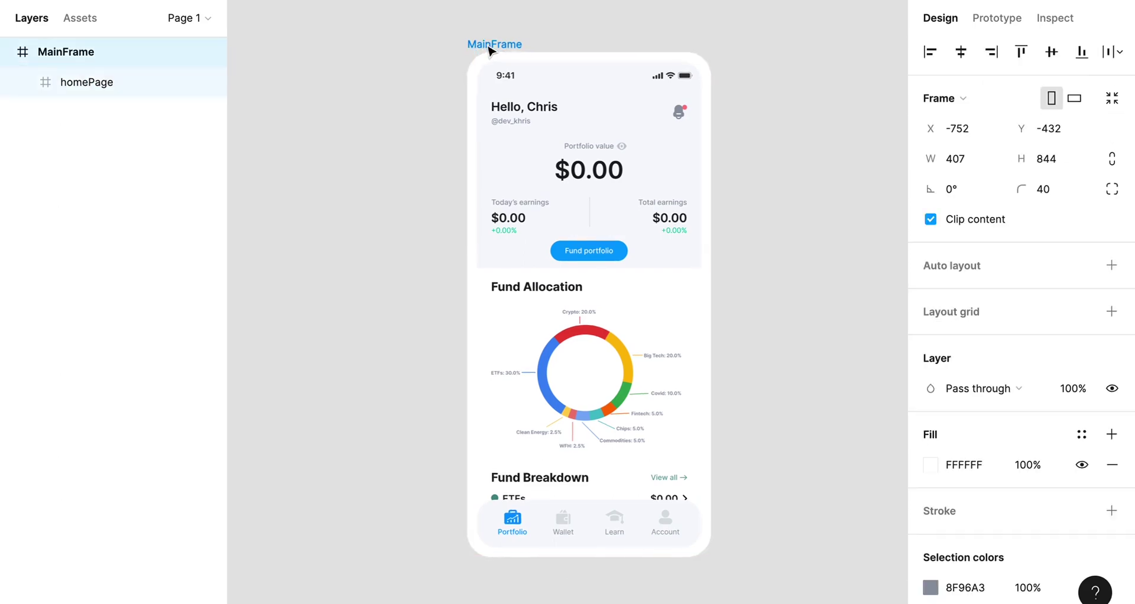
pyautogui.click(738, 155)
# - Preview the rounded MainFrame by selecting and deselecting it
pyautogui.hscroll(-2, 738, 155)
pyautogui.scroll(1, 738, 155)
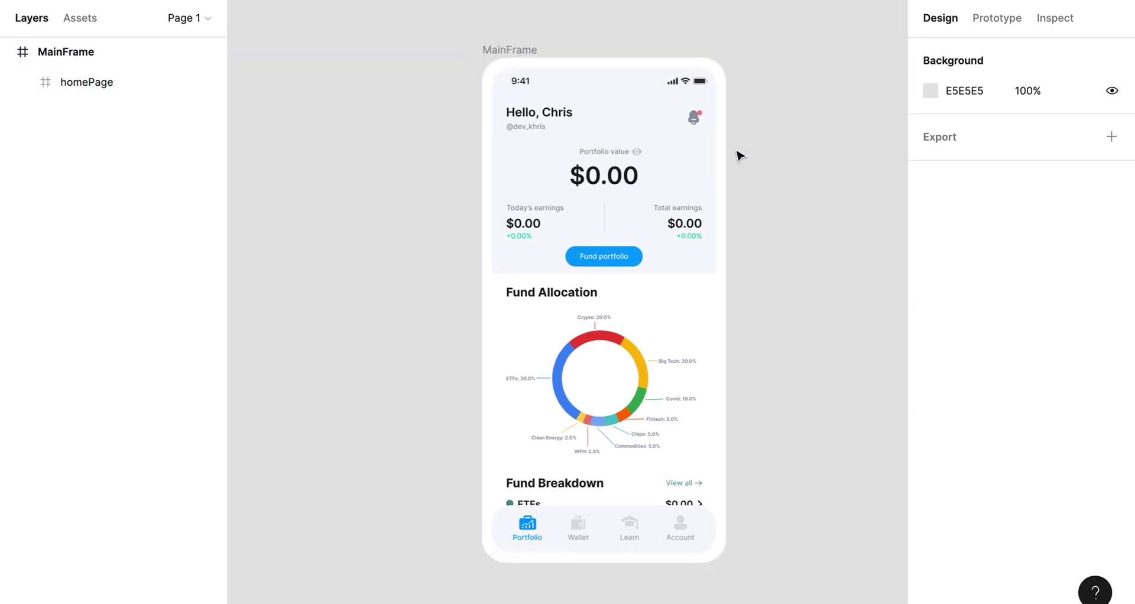
pyautogui.click(506, 50)
pyautogui.click(760, 81)
pyautogui.click(515, 49)
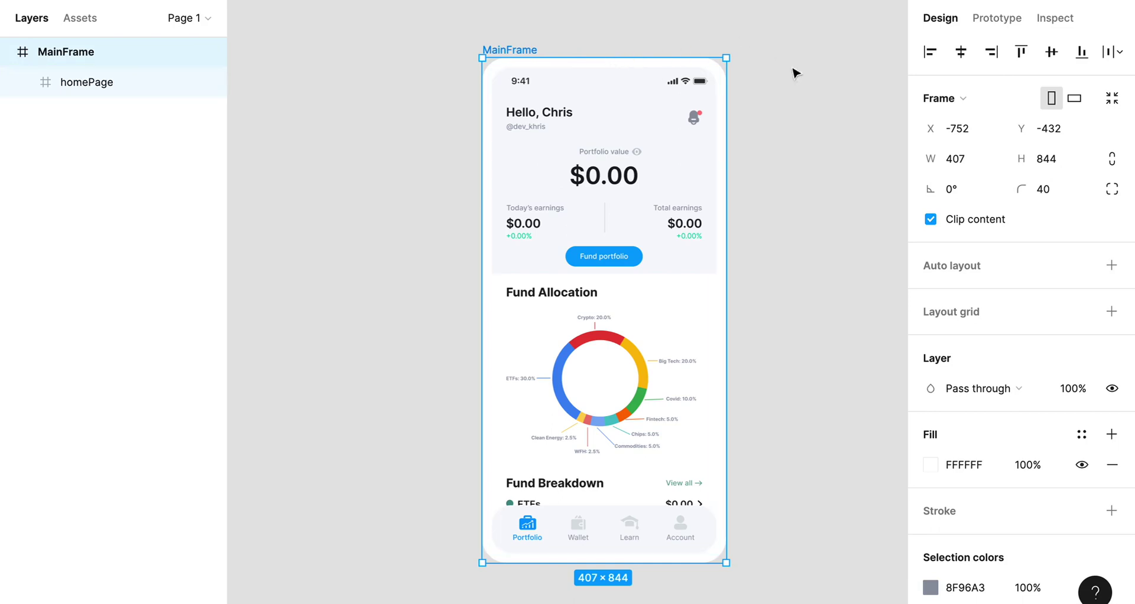
pyautogui.click(806, 82)
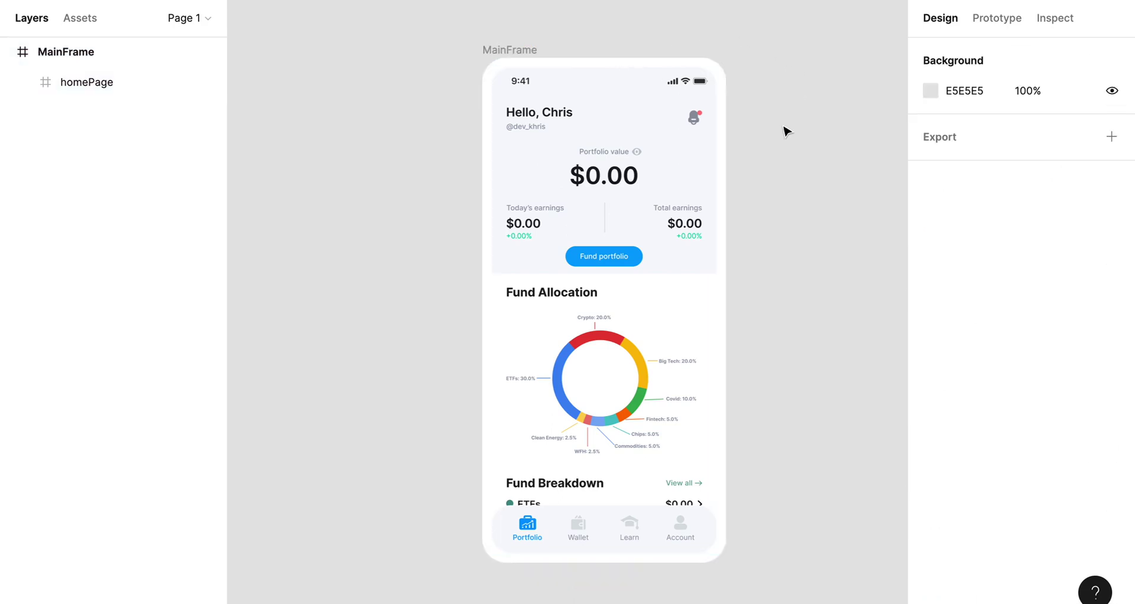
# - Draw a notch rectangle at the top of MainFrame and centre it horizontally
pyautogui.moveTo(576, 68); pyautogui.dragTo(653, 87)
pyautogui.scroll(5, 653, 88)
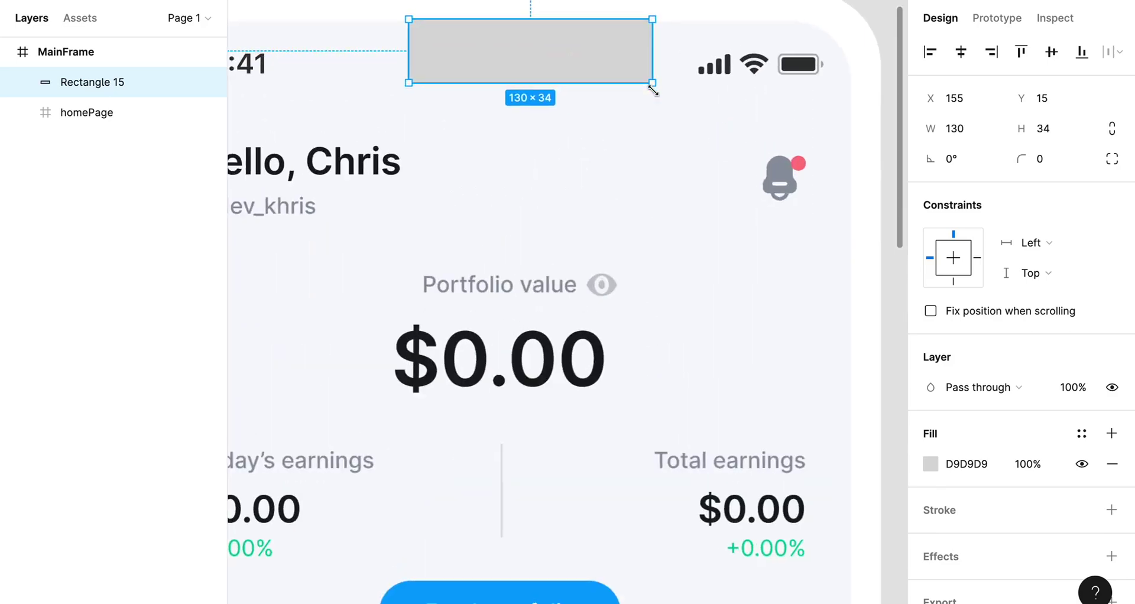
pyautogui.scroll(-2, 654, 92)
pyautogui.moveTo(603, 132)
pyautogui.mouseDown()
pyautogui.moveTo(605, 188)
pyautogui.moveTo(601, 136)
pyautogui.mouseUp()
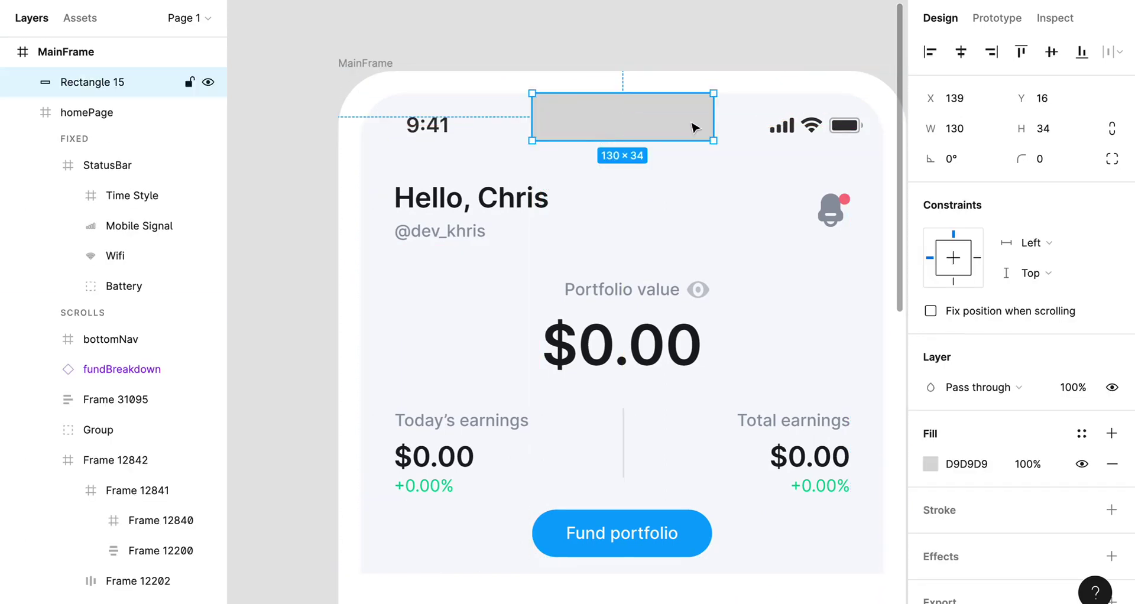
pyautogui.click(958, 57)
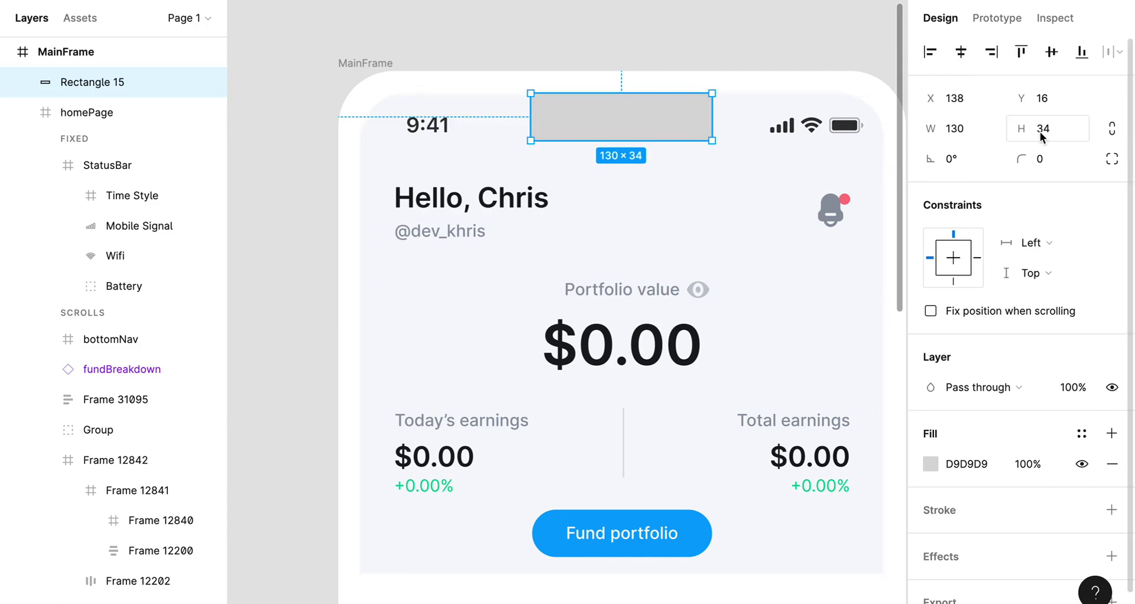
# - Size the notch to 160×32 and re-centre it in MainFrame
pyautogui.write('32')
pyautogui.press('Return')
pyautogui.click(977, 131)
pyautogui.write('1')
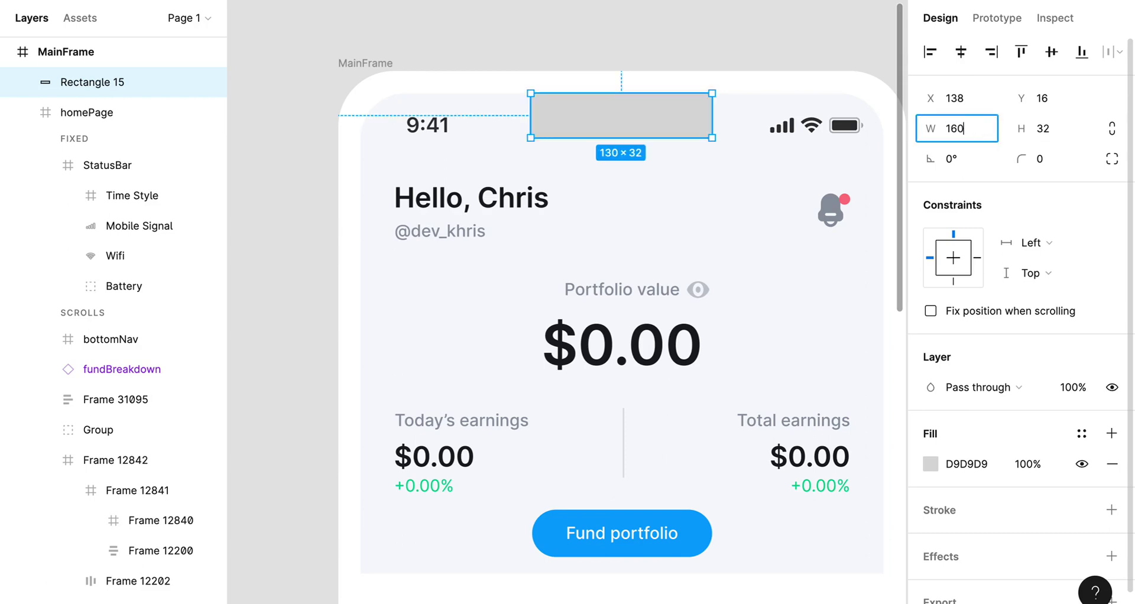
pyautogui.write('60')
pyautogui.click(962, 51)
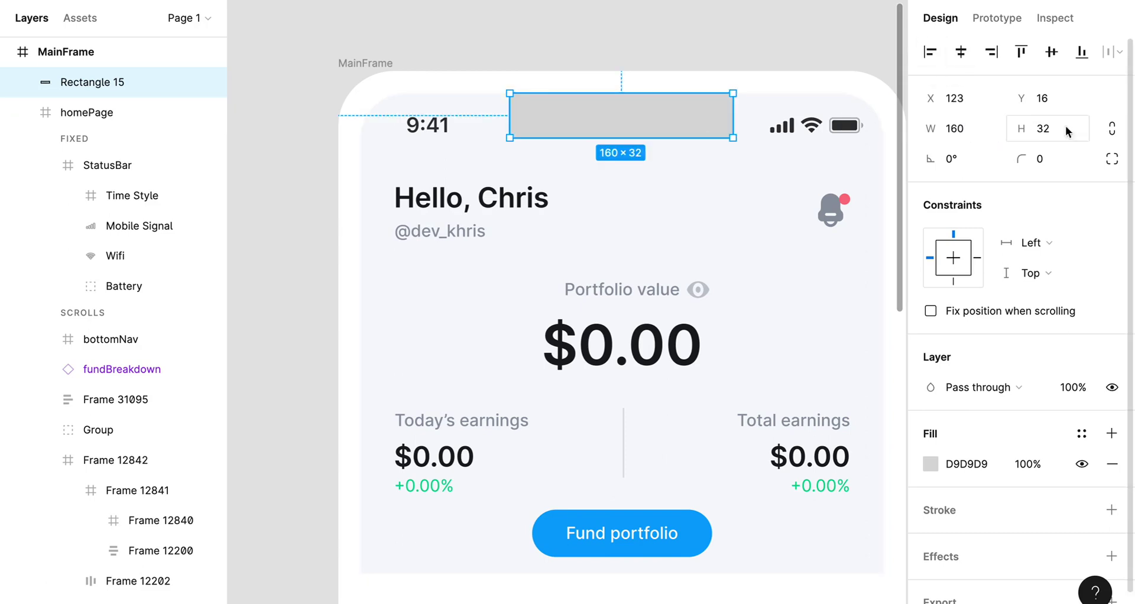
# - Round the notch's bottom corners with a 20 radius using independent corners
pyautogui.click(1113, 158)
pyautogui.click(1011, 189)
pyautogui.write('3')
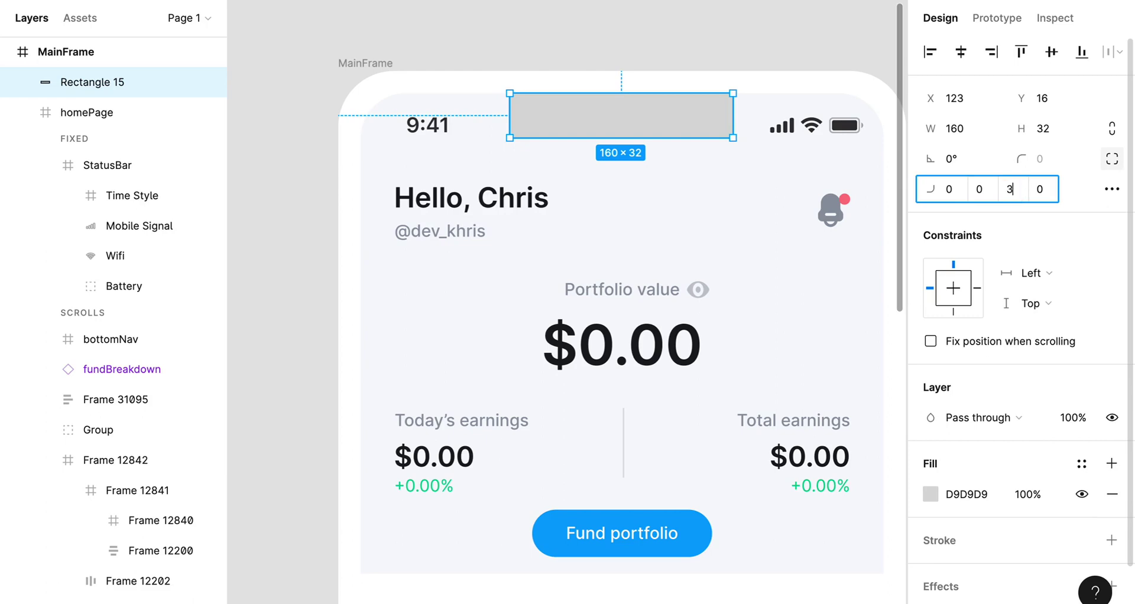
pyautogui.press('Tab')
pyautogui.write('20')
pyautogui.press('Return')
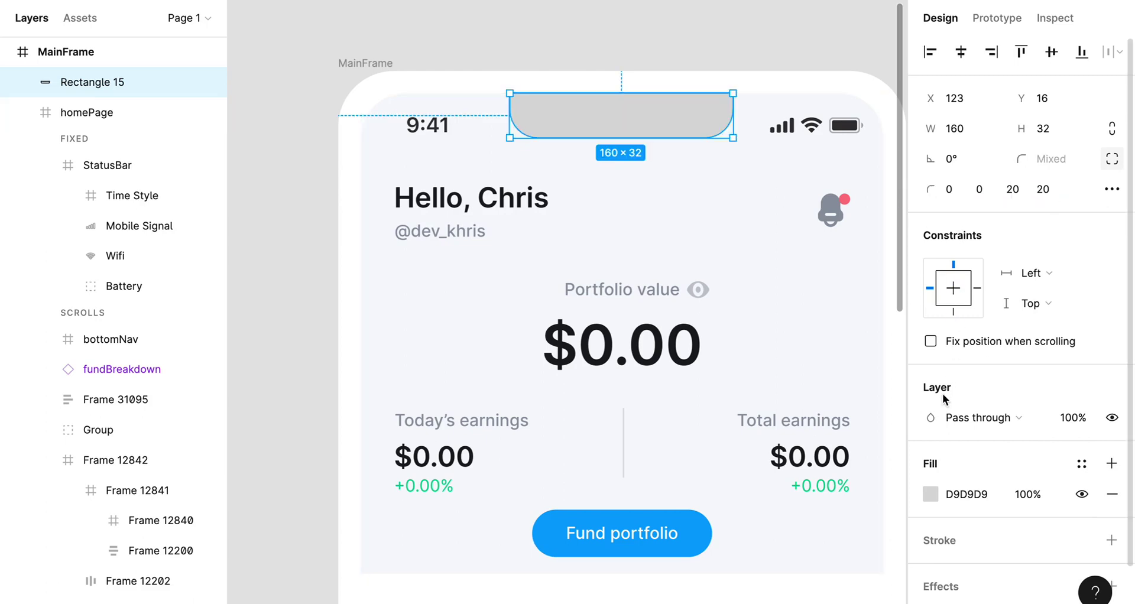
# - Fill the notch rectangle white (fff)
pyautogui.click(961, 494)
pyautogui.write('fff')
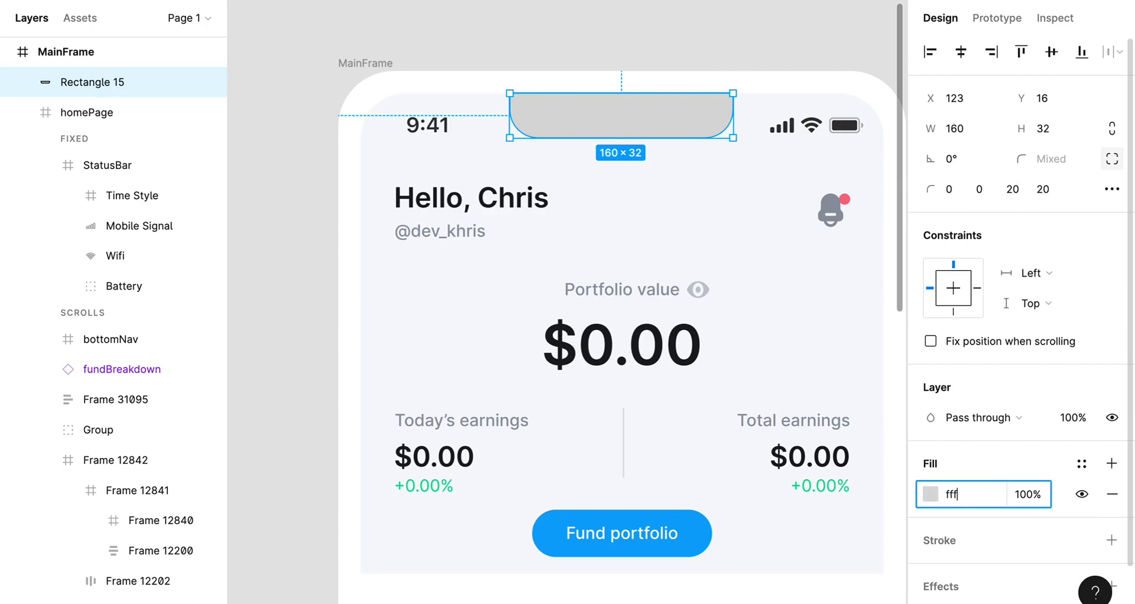
pyautogui.press('Return')
pyautogui.click(689, 68)
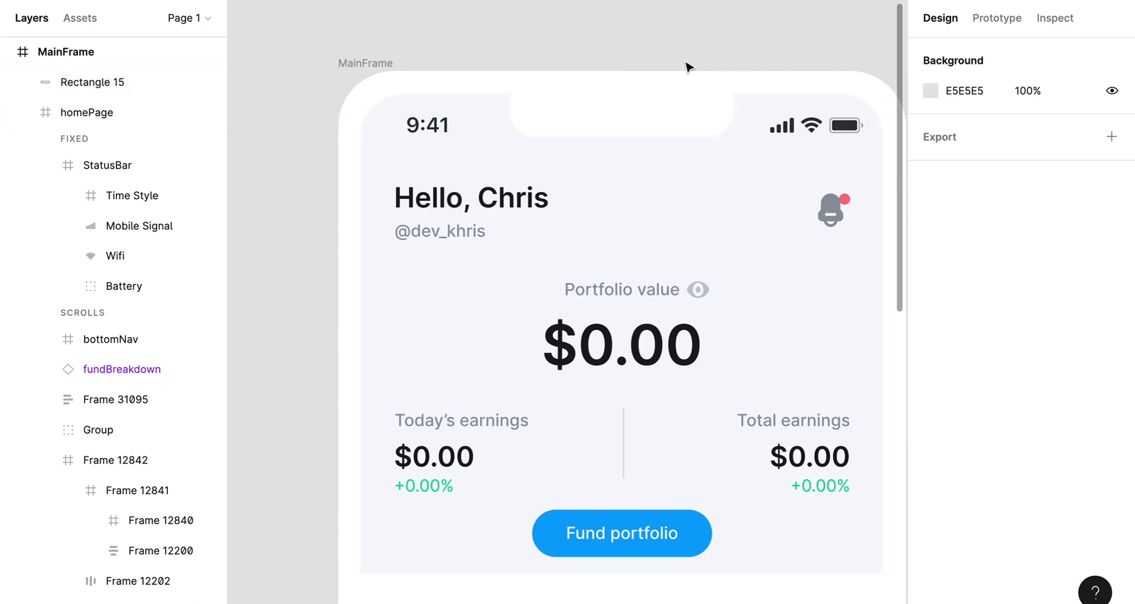
pyautogui.scroll(-3, 688, 68)
pyautogui.scroll(-5, 688, 71)
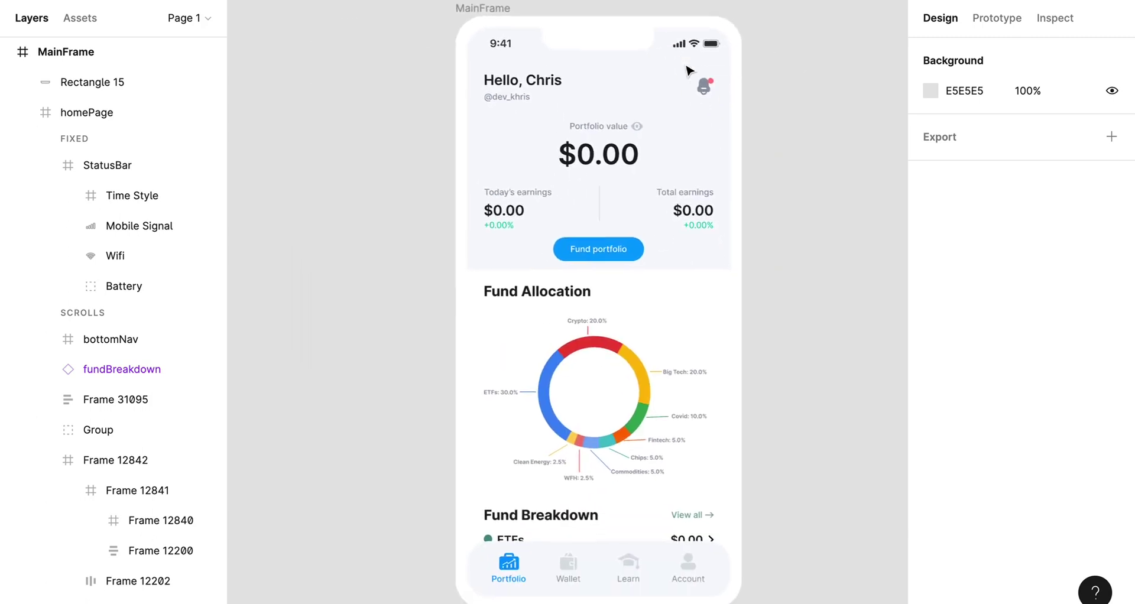
pyautogui.click(482, 7)
pyautogui.scroll(-1, 642, 242)
pyautogui.scroll(1, 644, 242)
pyautogui.scroll(3, 643, 242)
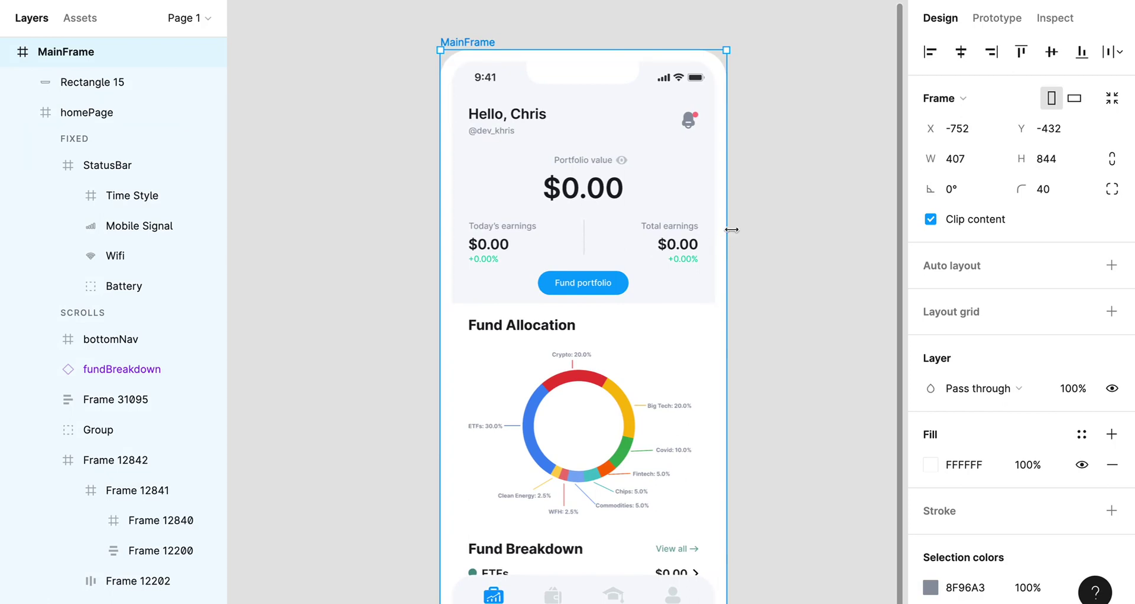
pyautogui.scroll(5, 731, 230)
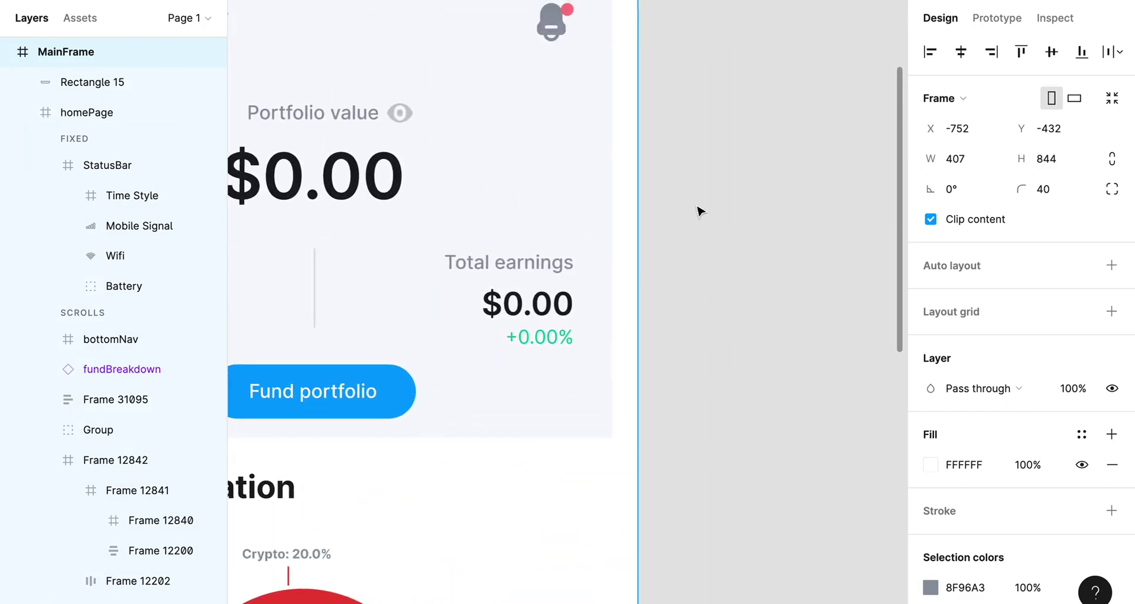
pyautogui.moveTo(646, 139); pyautogui.dragTo(651, 233)
pyautogui.click(739, 214)
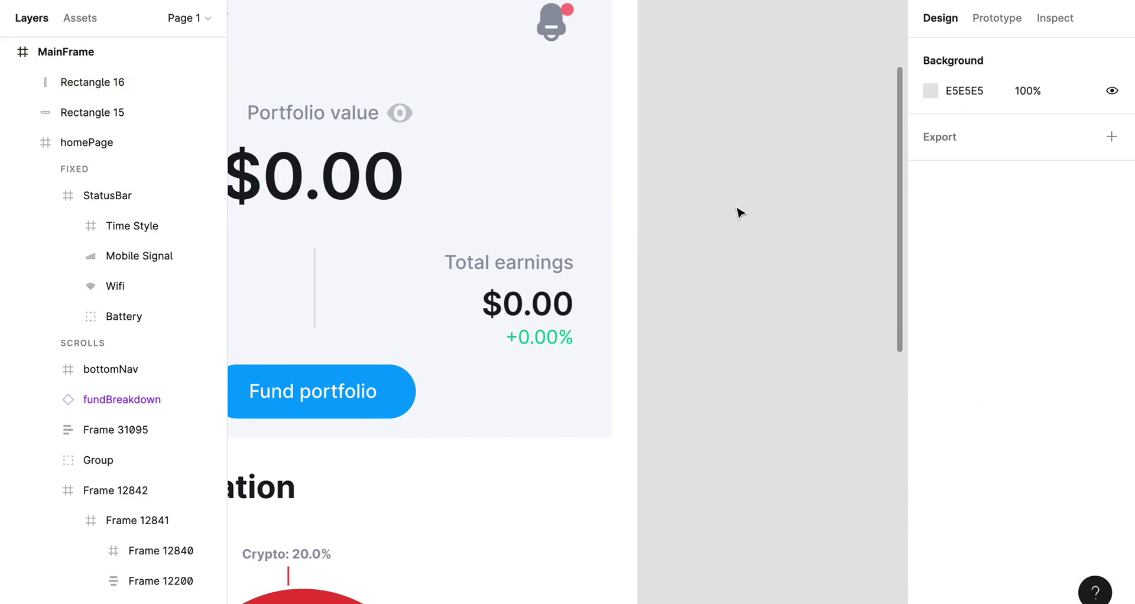
pyautogui.click(647, 182)
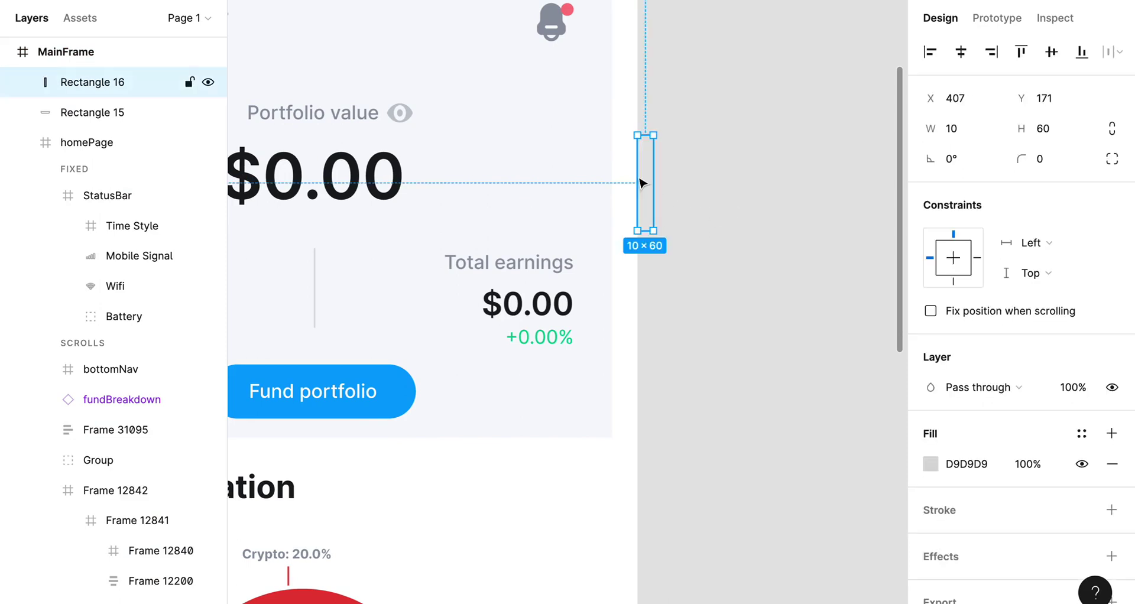
pyautogui.click(964, 465)
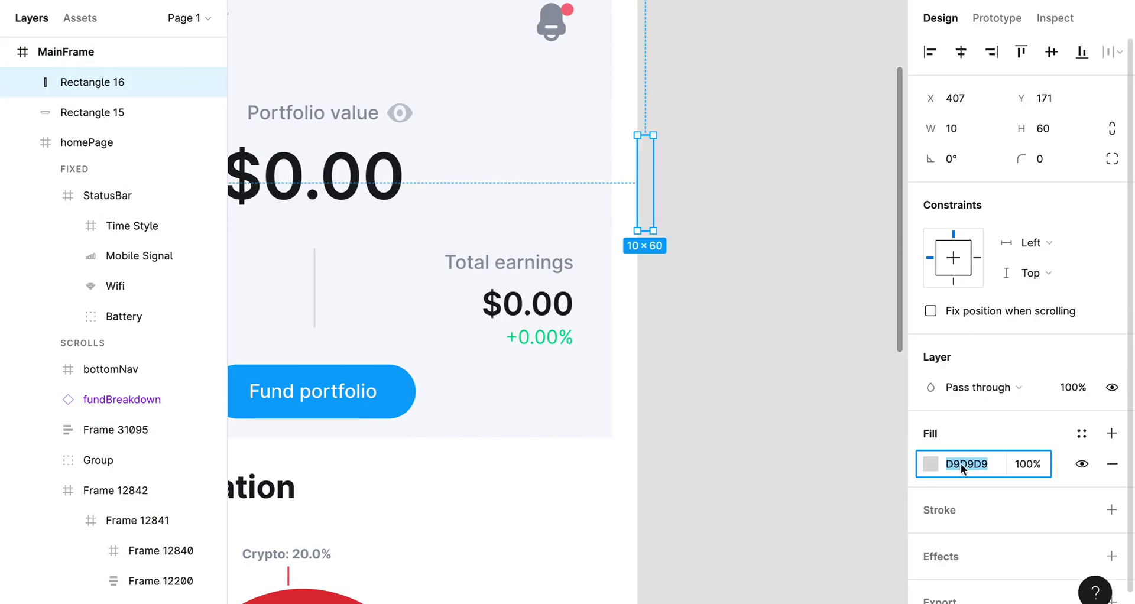
pyautogui.write('fff')
pyautogui.press('Return')
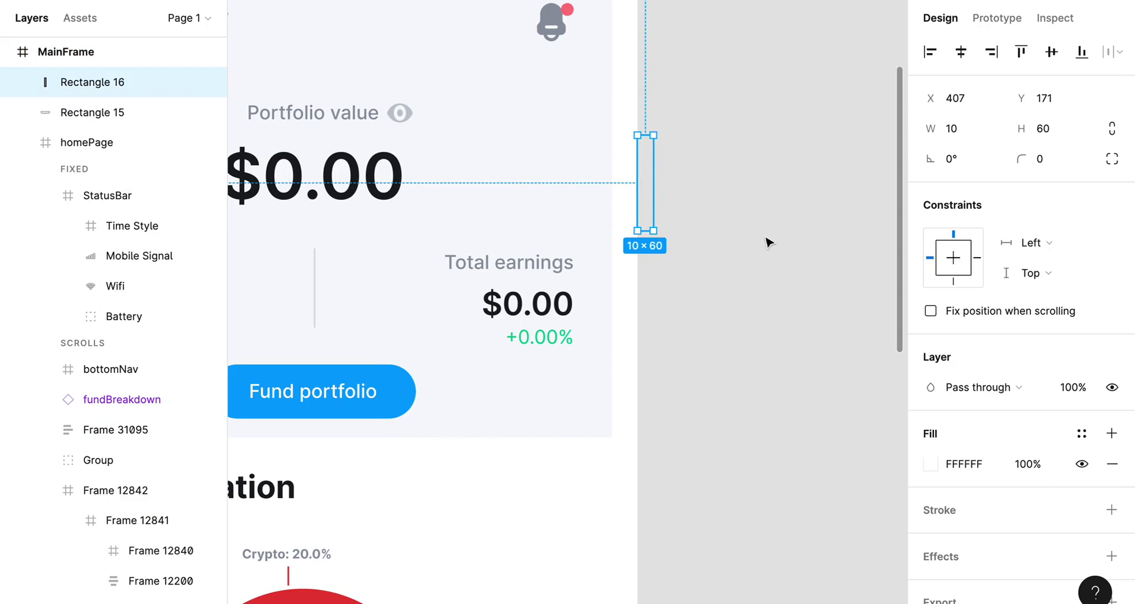
pyautogui.click(796, 242)
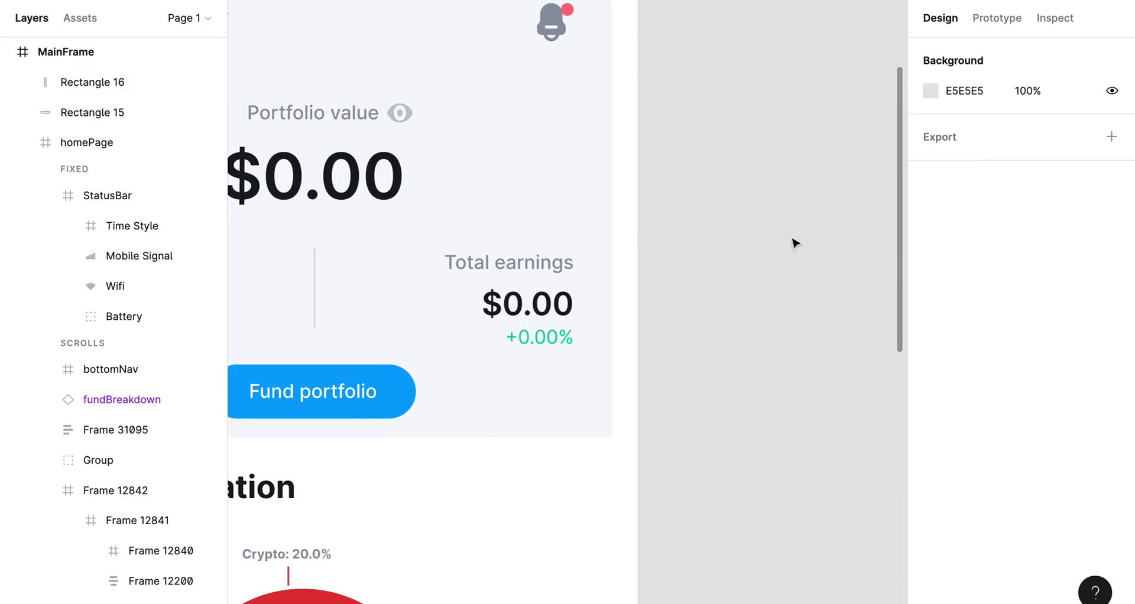
pyautogui.click(647, 181)
pyautogui.press('Delete')
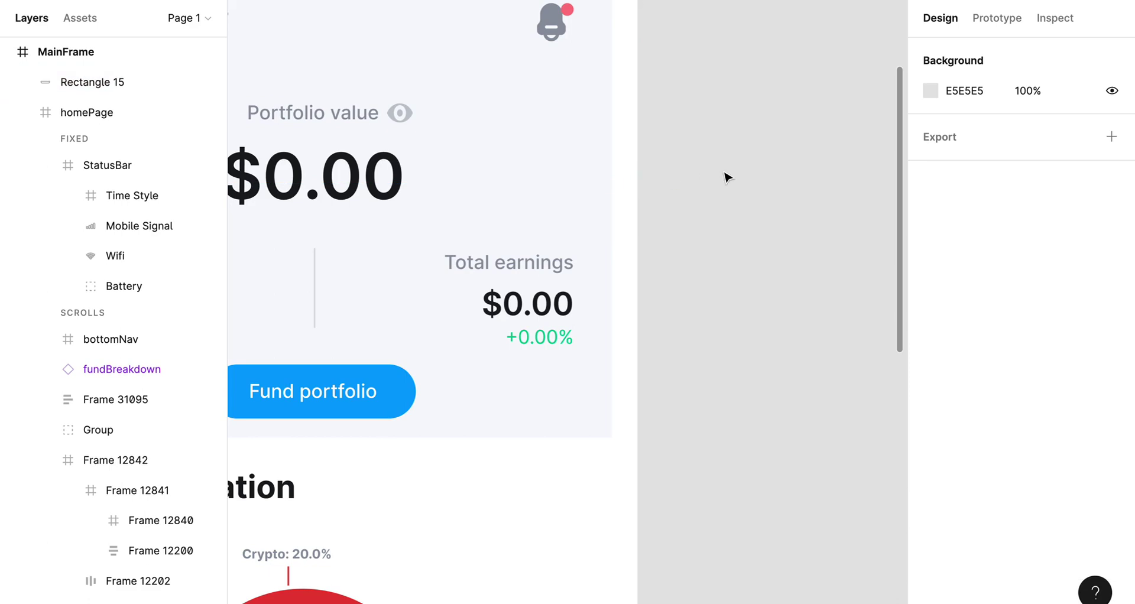
pyautogui.hotkey('shift', '1')
# - Add a 3 px stroke to MainFrame
pyautogui.click(496, 61)
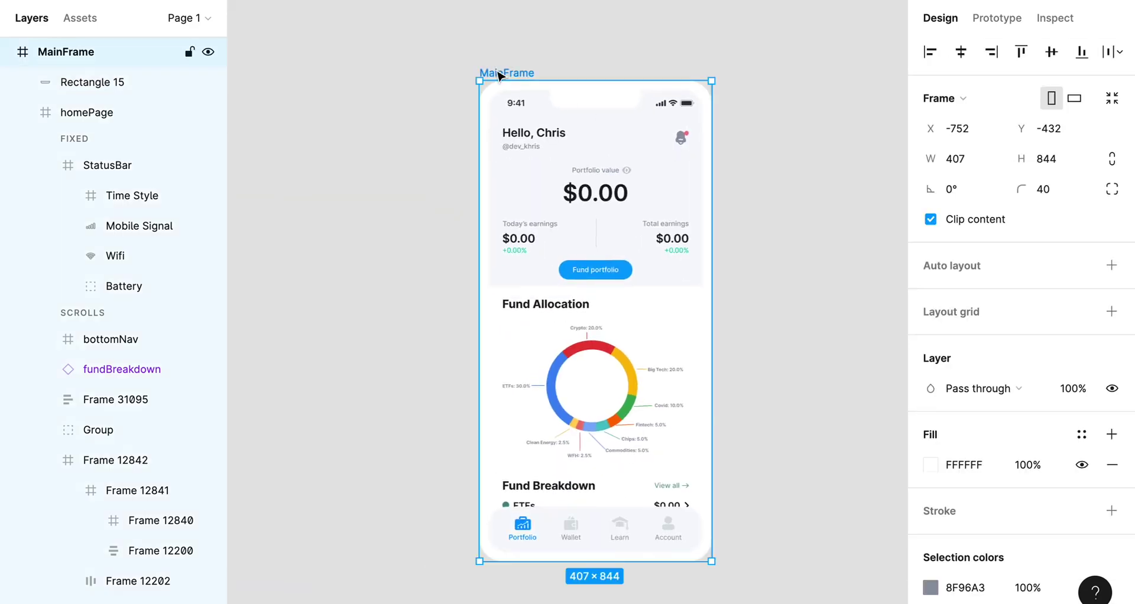
pyautogui.scroll(-4, 1005, 355)
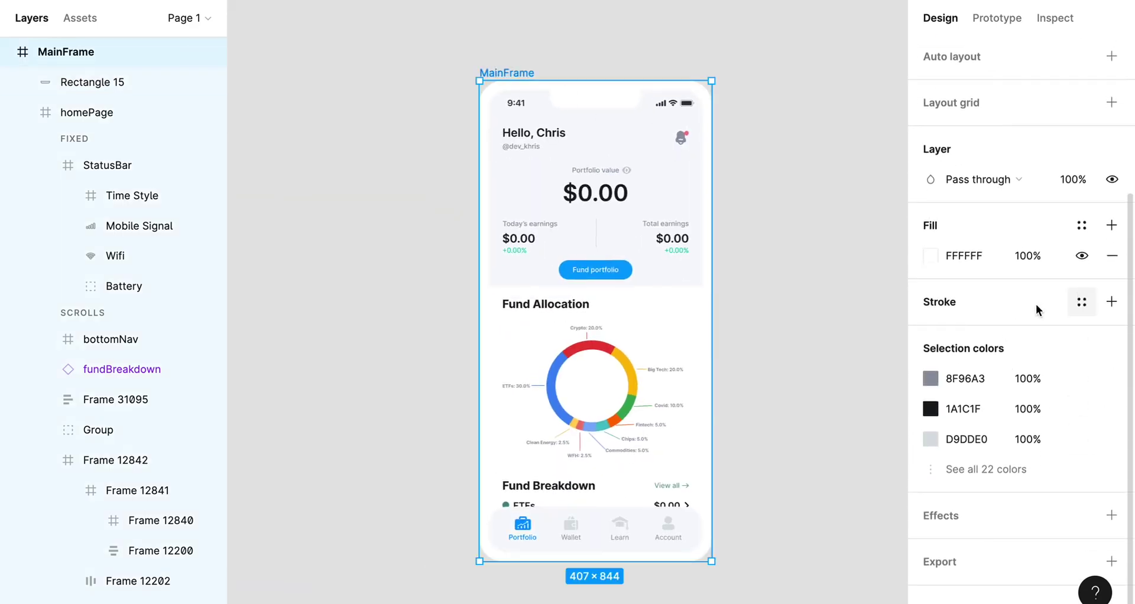
pyautogui.click(1112, 302)
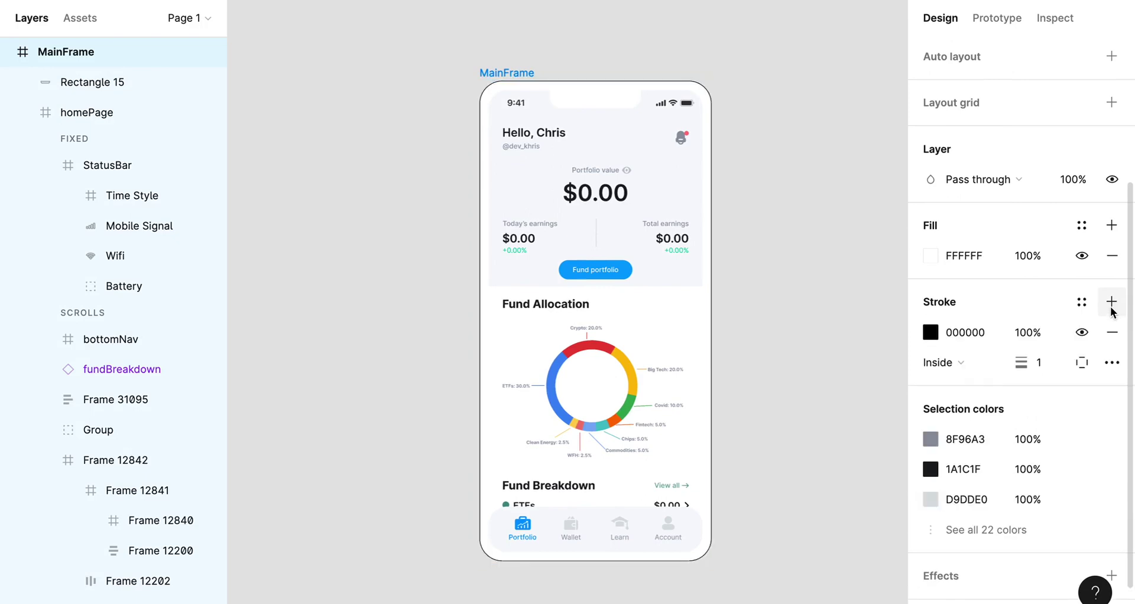
pyautogui.click(1060, 364)
pyautogui.write('3')
pyautogui.press('Return')
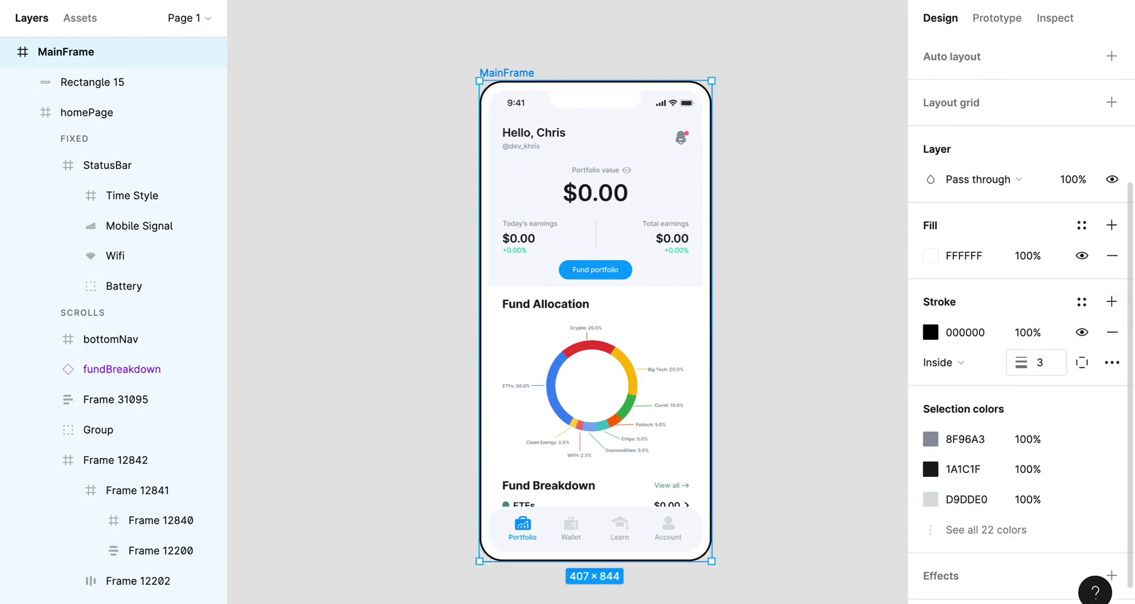
# - Change MainFrame's stroke colour to light grey F3F5F7
pyautogui.click(968, 332)
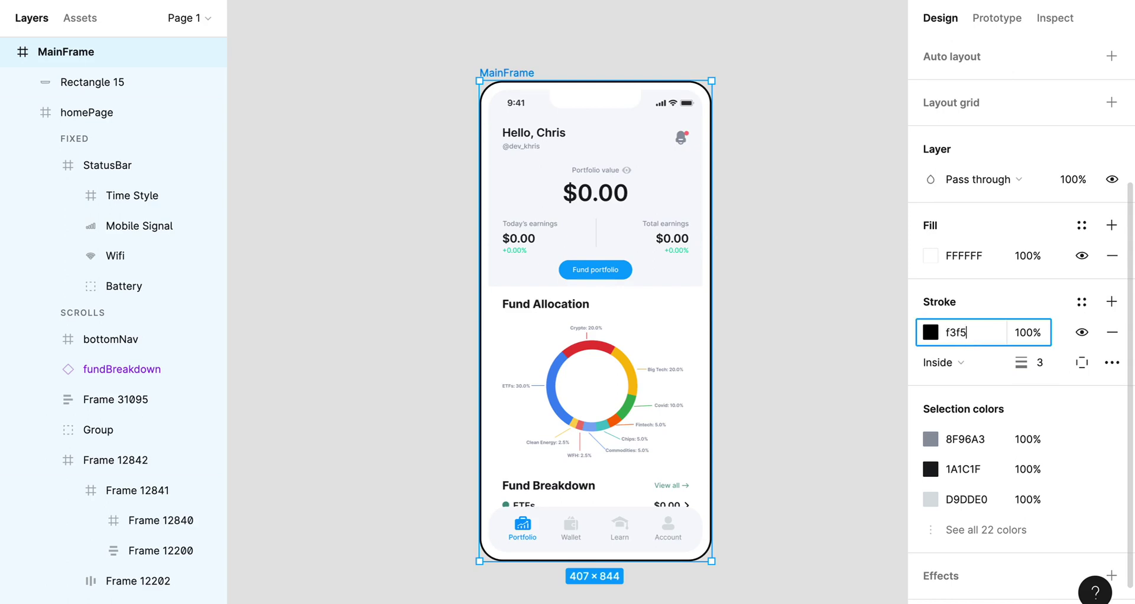
pyautogui.write('f3f5f7')
pyautogui.press('Return')
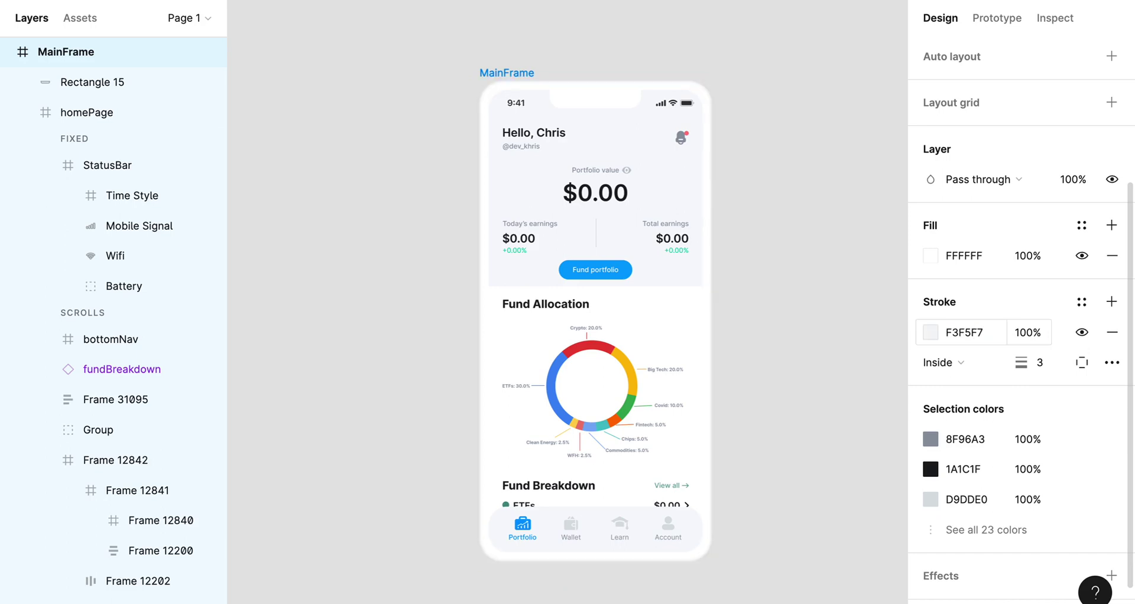
pyautogui.click(796, 179)
pyautogui.click(531, 81)
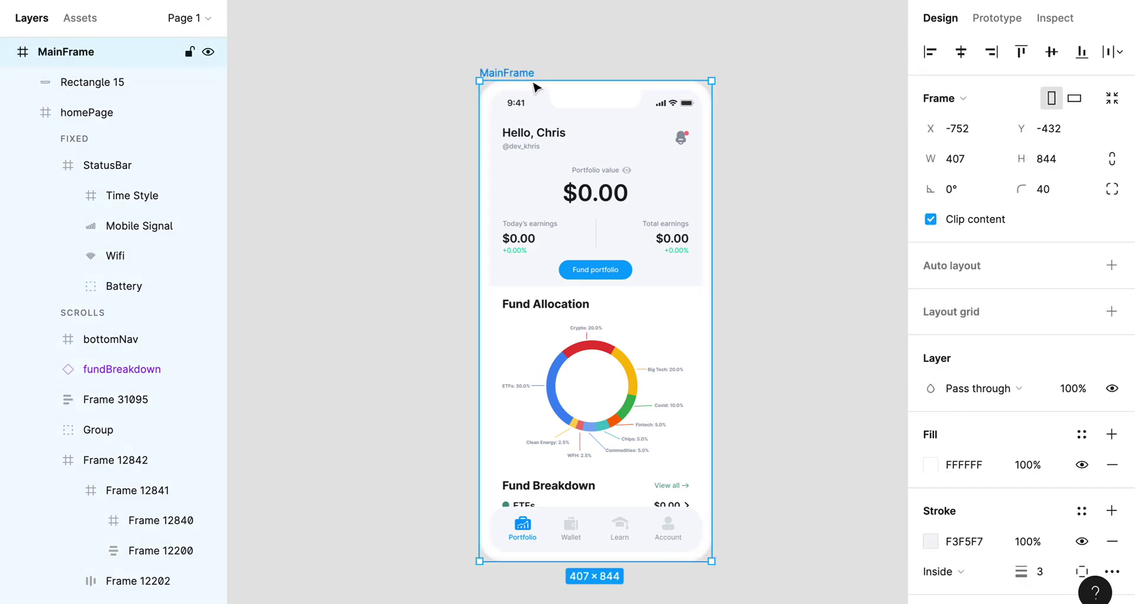
pyautogui.scroll(3, 686, 167)
pyautogui.scroll(5, 686, 167)
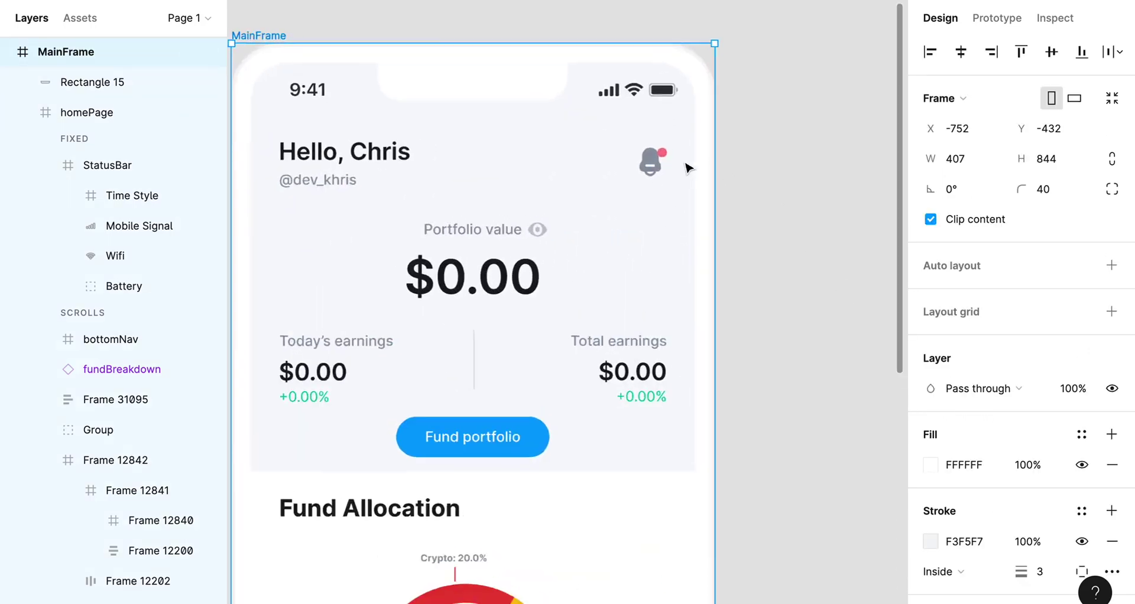
pyautogui.scroll(-5, 686, 167)
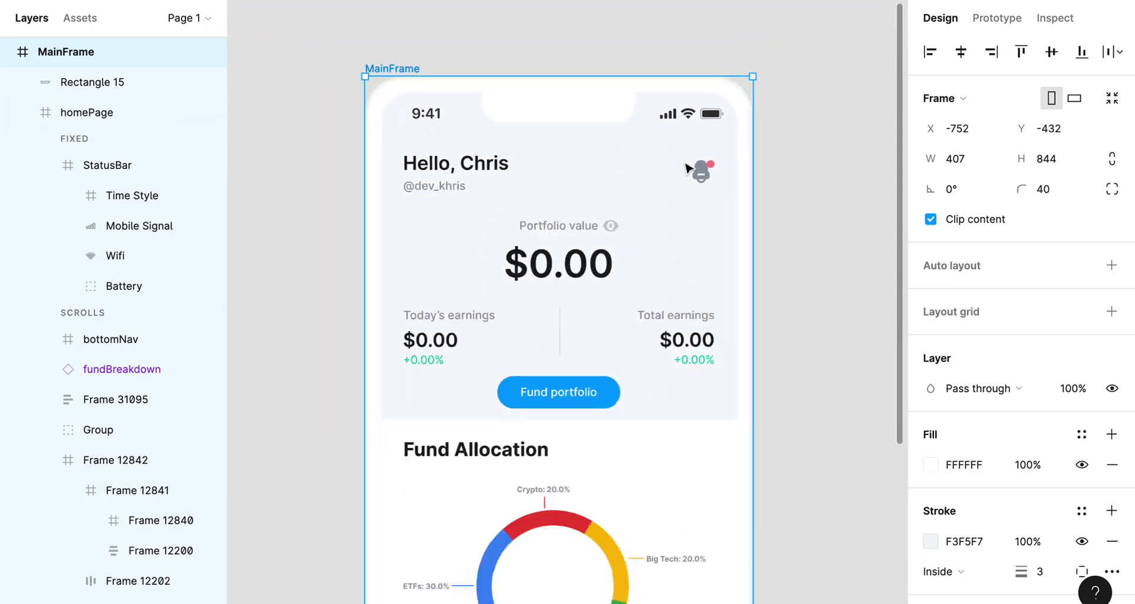
pyautogui.click(743, 138)
# - Draw a small rectangle beside MainFrame for the side button
pyautogui.click(438, 43)
pyautogui.click(778, 138)
pyautogui.moveTo(757, 130)
pyautogui.mouseDown()
pyautogui.moveTo(773, 205)
pyautogui.moveTo(775, 192)
pyautogui.mouseUp()
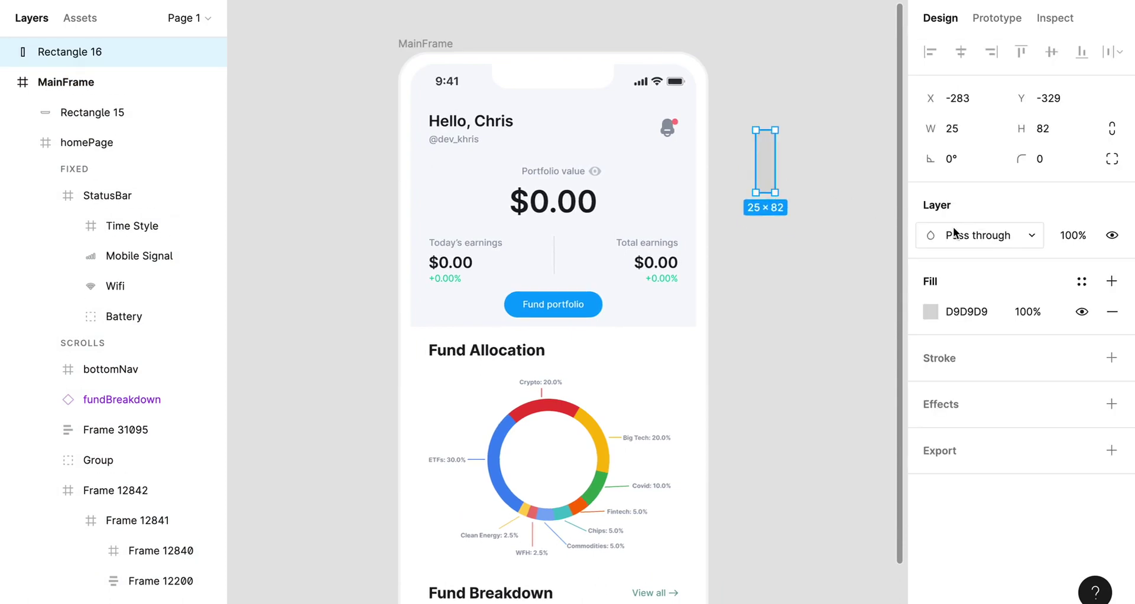
pyautogui.moveTo(759, 187); pyautogui.dragTo(749, 215)
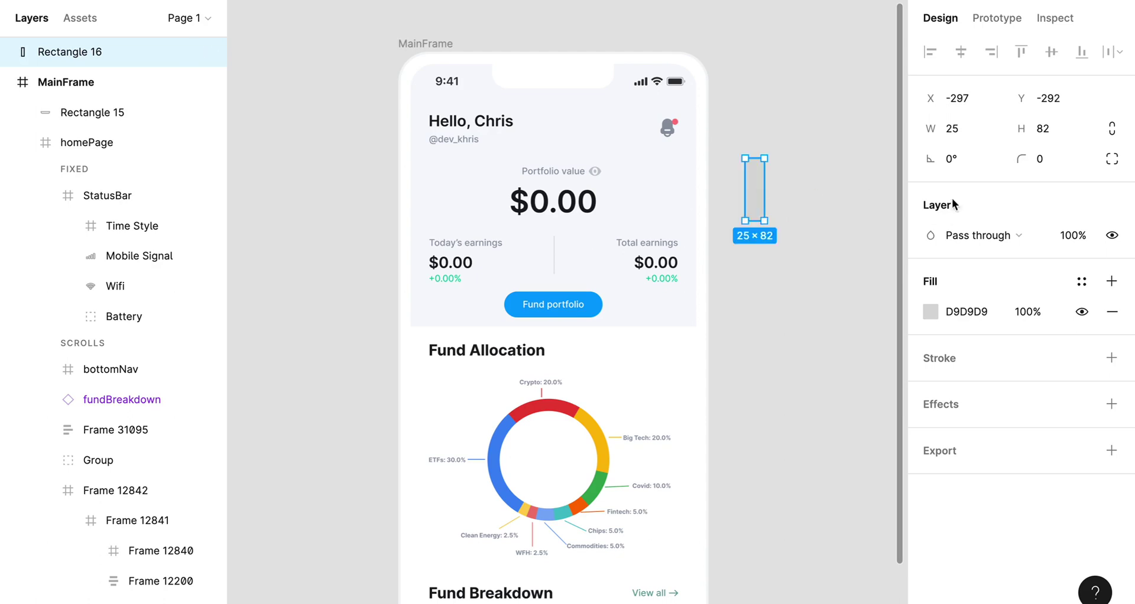
# - Resize the side-button rectangle to 4×72
pyautogui.click(969, 132)
pyautogui.write('4')
pyautogui.press('Return')
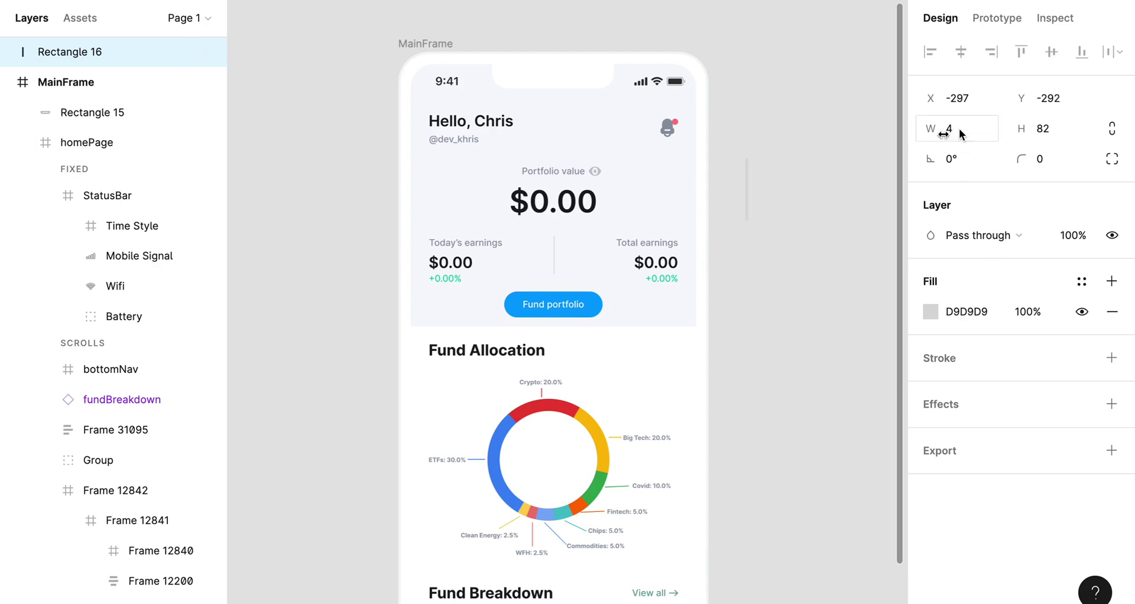
pyautogui.scroll(5, 779, 189)
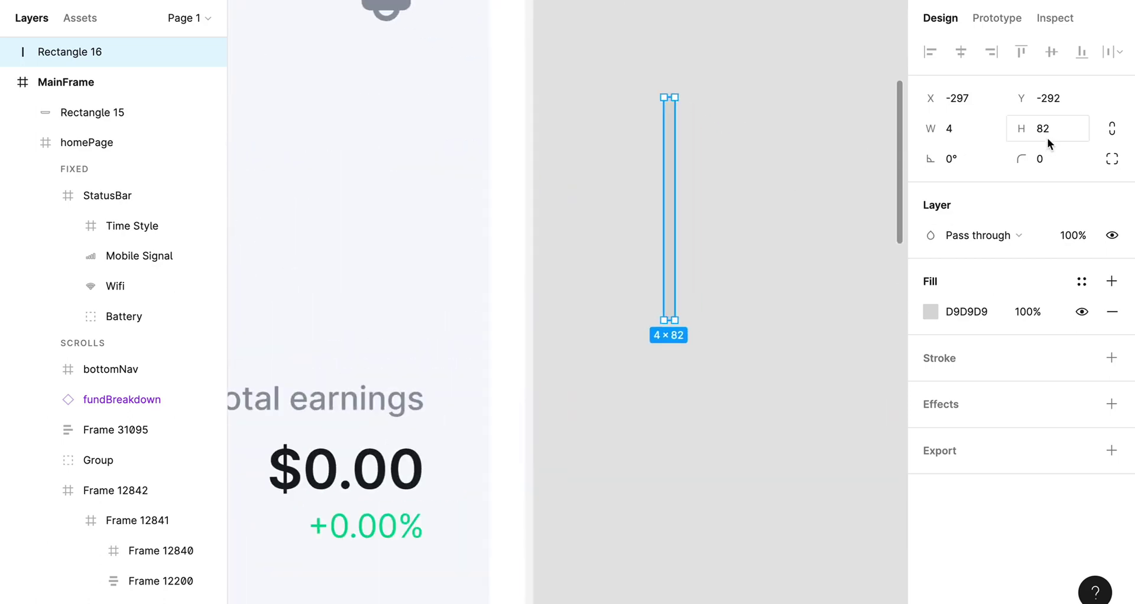
pyautogui.write('72')
pyautogui.press('Return')
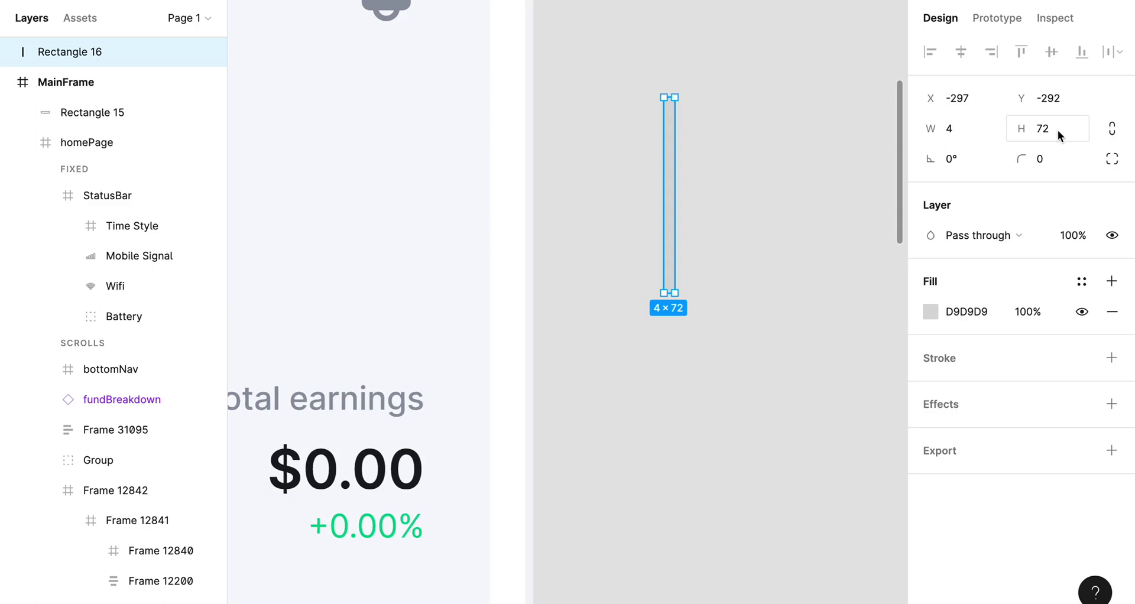
pyautogui.click(970, 130)
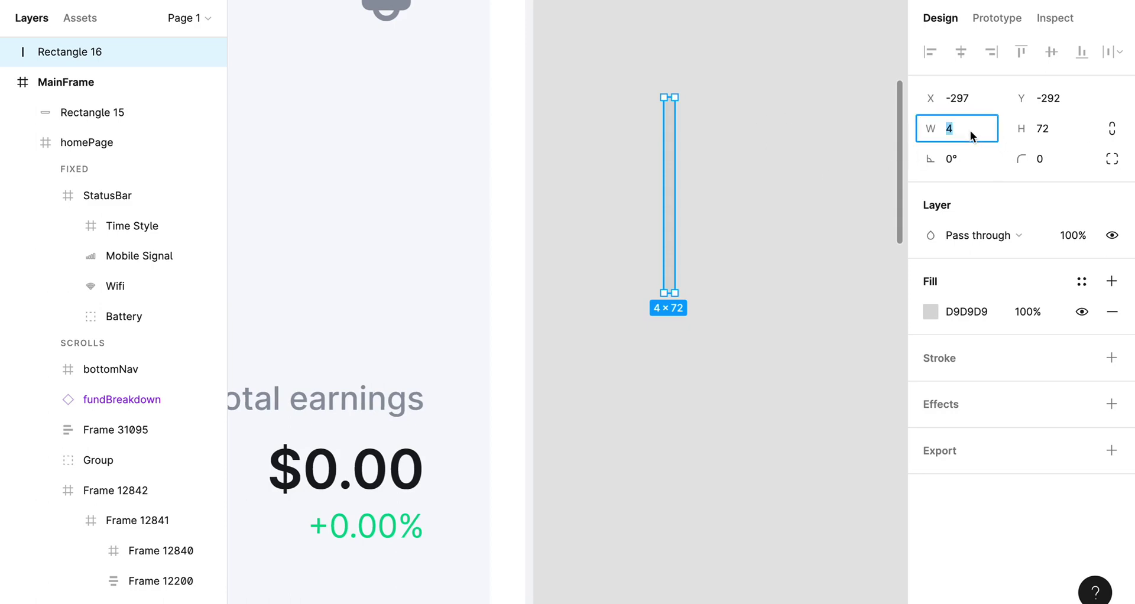
# - Move the side button against MainFrame's right edge
pyautogui.click(751, 159)
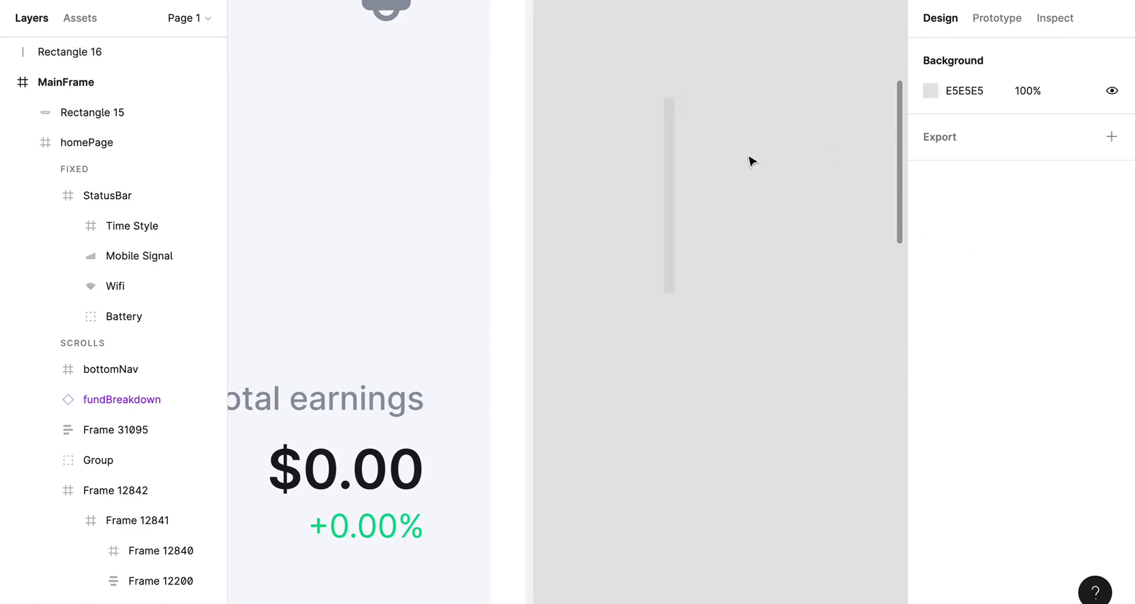
pyautogui.scroll(-5, 751, 160)
pyautogui.moveTo(722, 171); pyautogui.dragTo(674, 183)
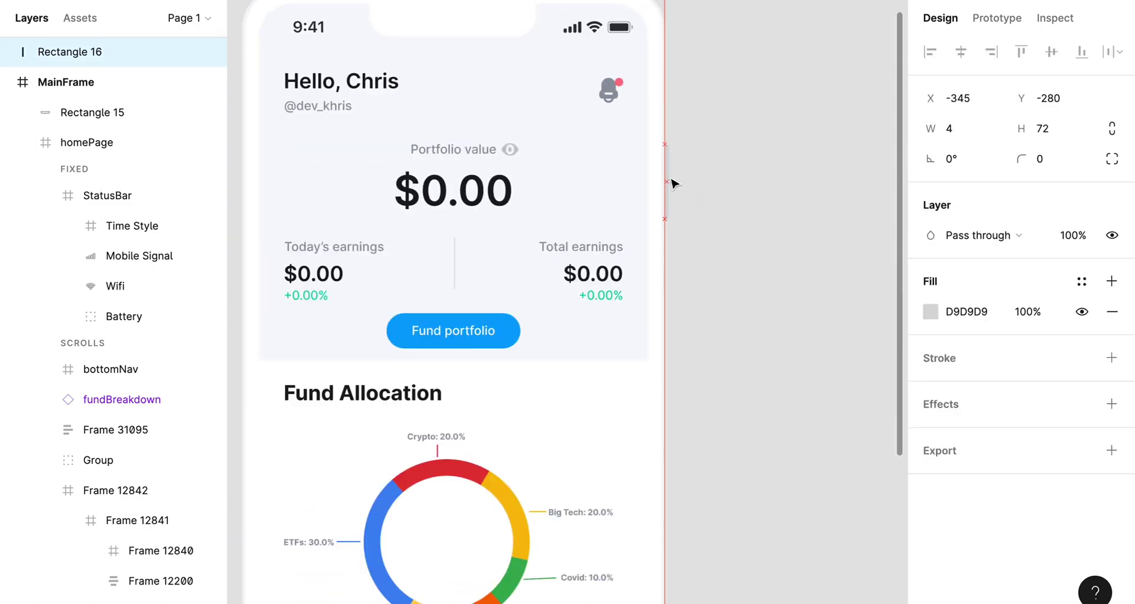
pyautogui.scroll(10, 674, 183)
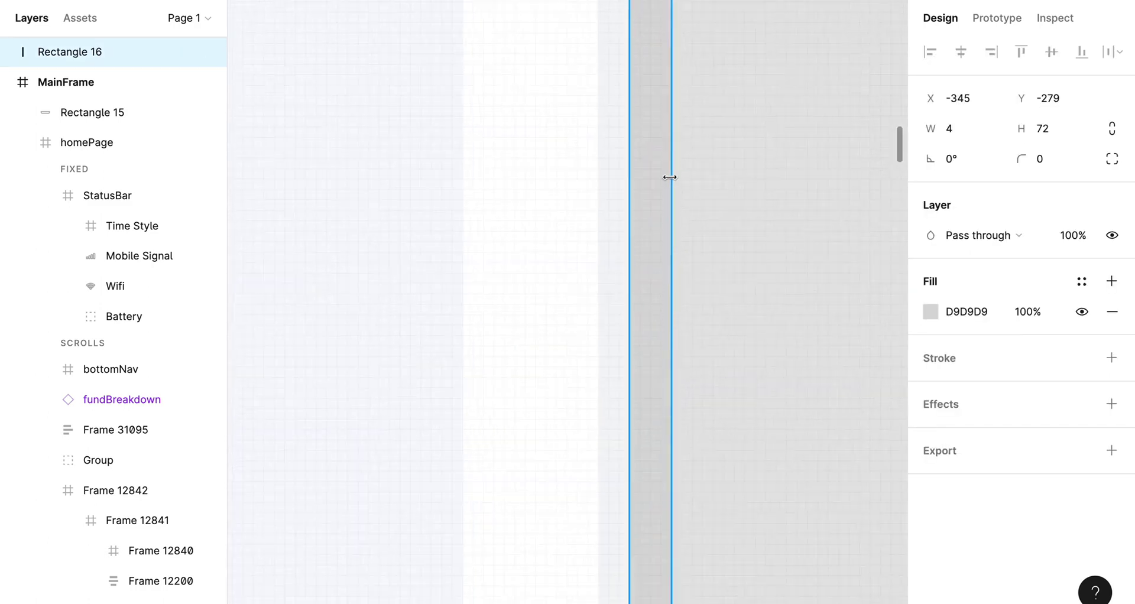
pyautogui.scroll(1, 674, 183)
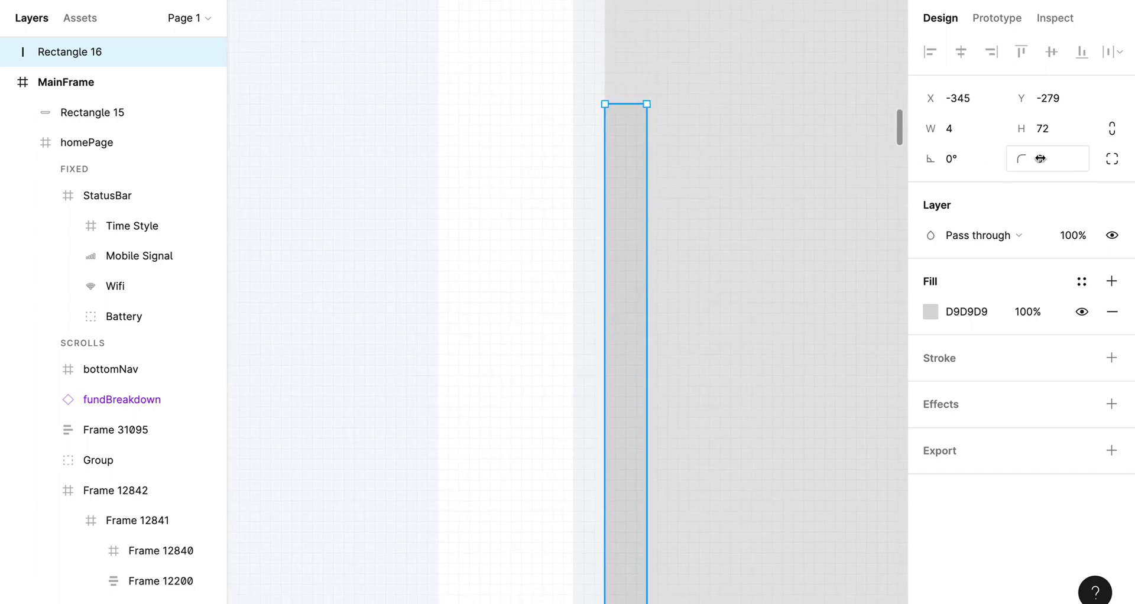
# - Set the button's independent corner radii to 0, 2, 2, 0
pyautogui.click(1112, 160)
pyautogui.click(981, 190)
pyautogui.write('1')
pyautogui.press('Return')
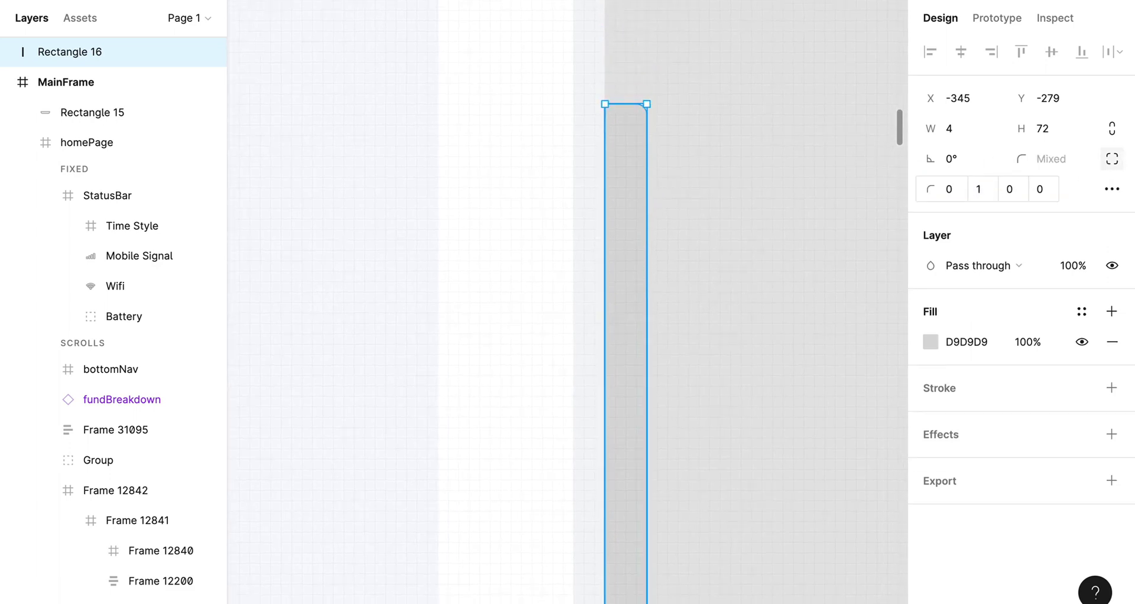
pyautogui.click(966, 194)
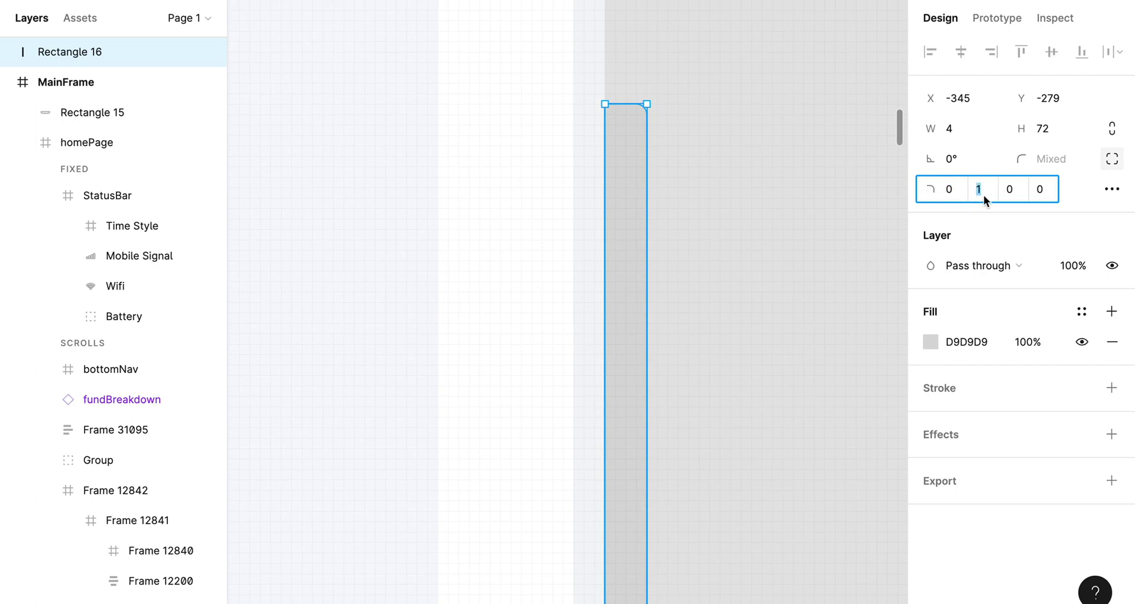
pyautogui.write('2')
pyautogui.press('Return')
pyautogui.click(1013, 188)
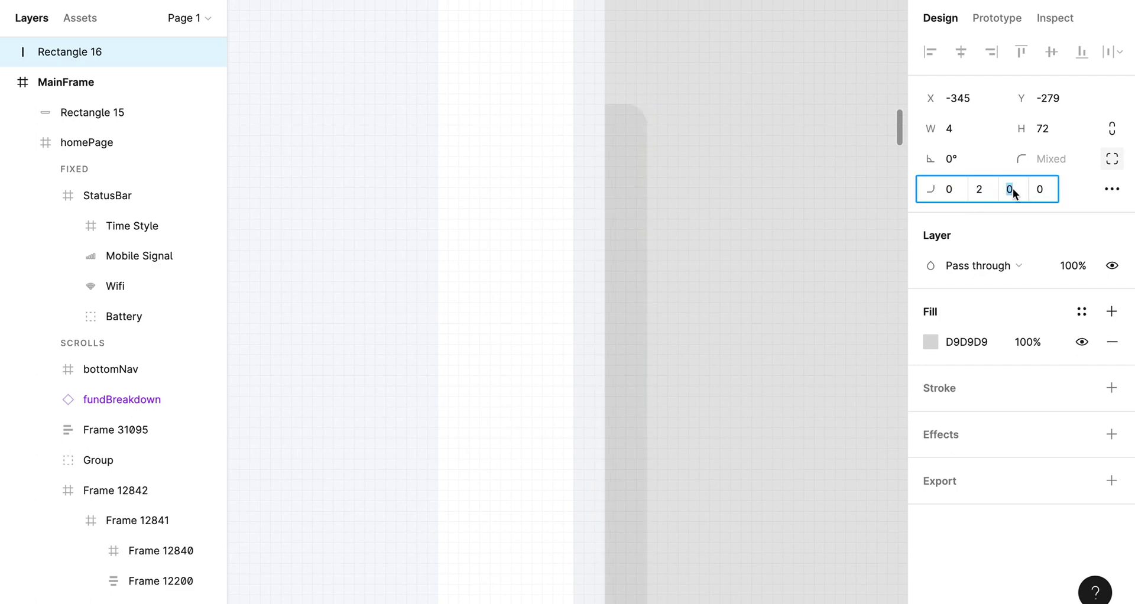
pyautogui.write('2')
pyautogui.press('Return')
# - Fill the side button white (FFFFFF) and zoom to fit the whole mockup
pyautogui.scroll(-5, 763, 299)
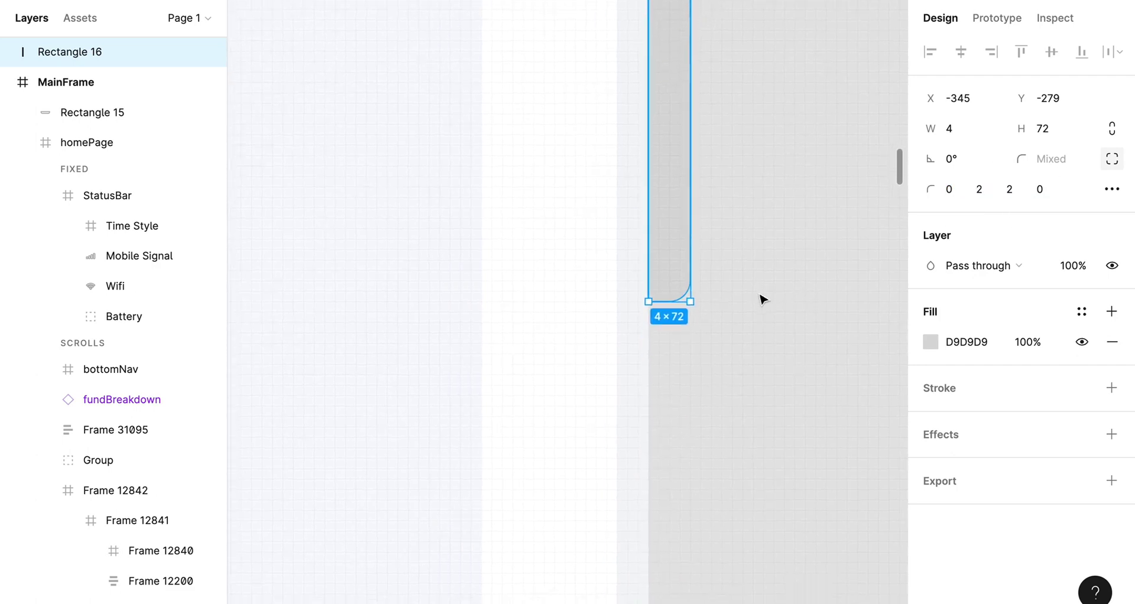
pyautogui.scroll(-5, 757, 273)
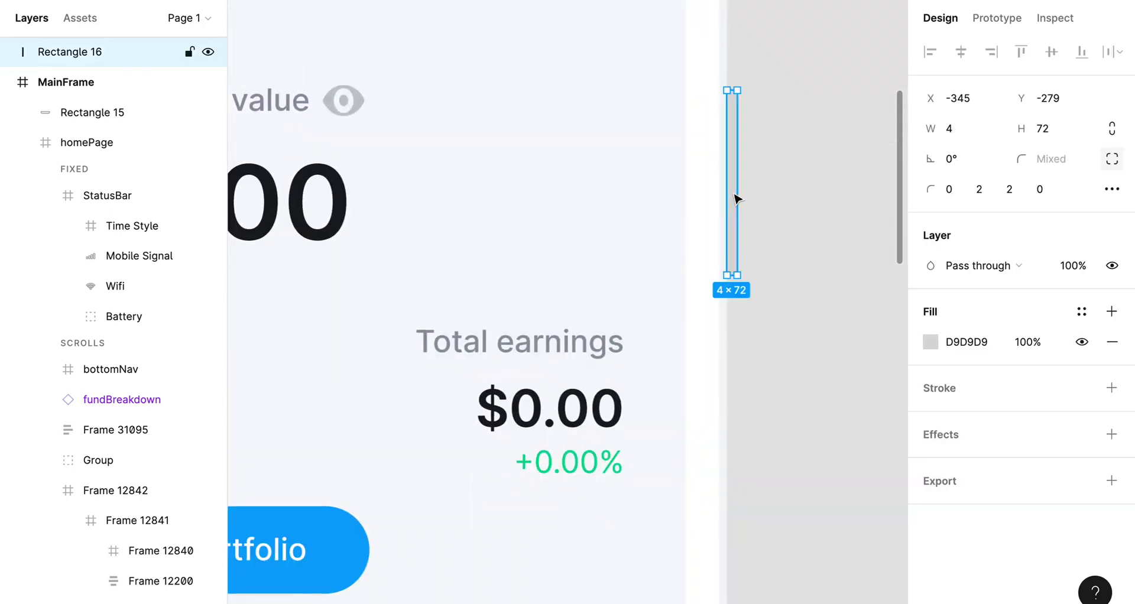
pyautogui.click(981, 346)
pyautogui.write('fff')
pyautogui.press('Return')
pyautogui.click(812, 189)
pyautogui.hotkey('shift', '1')
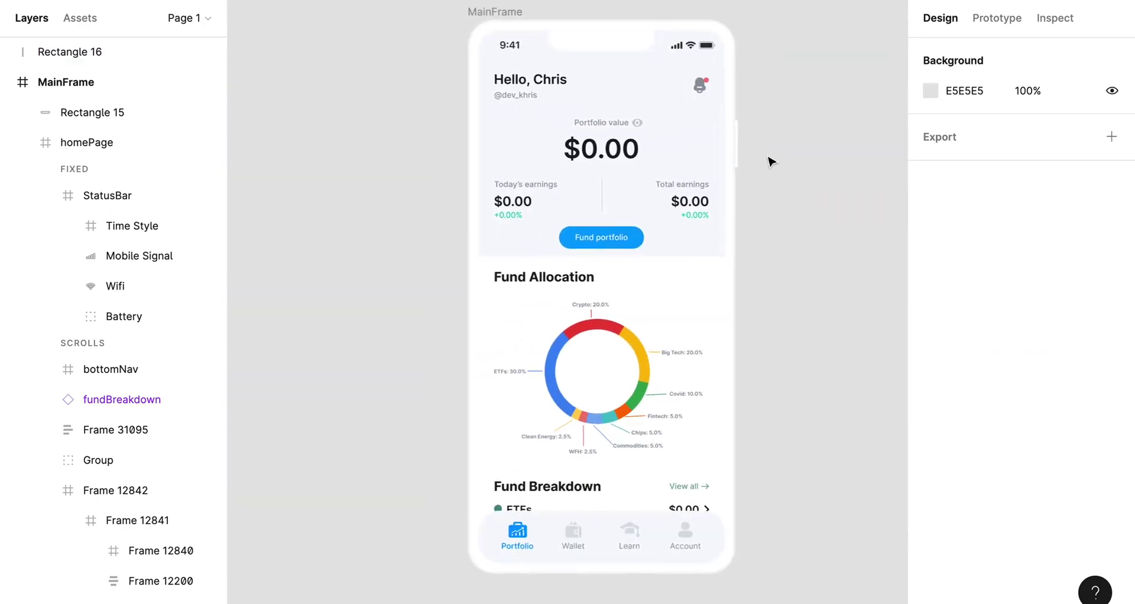
pyautogui.scroll(5, 740, 148)
pyautogui.click(743, 147)
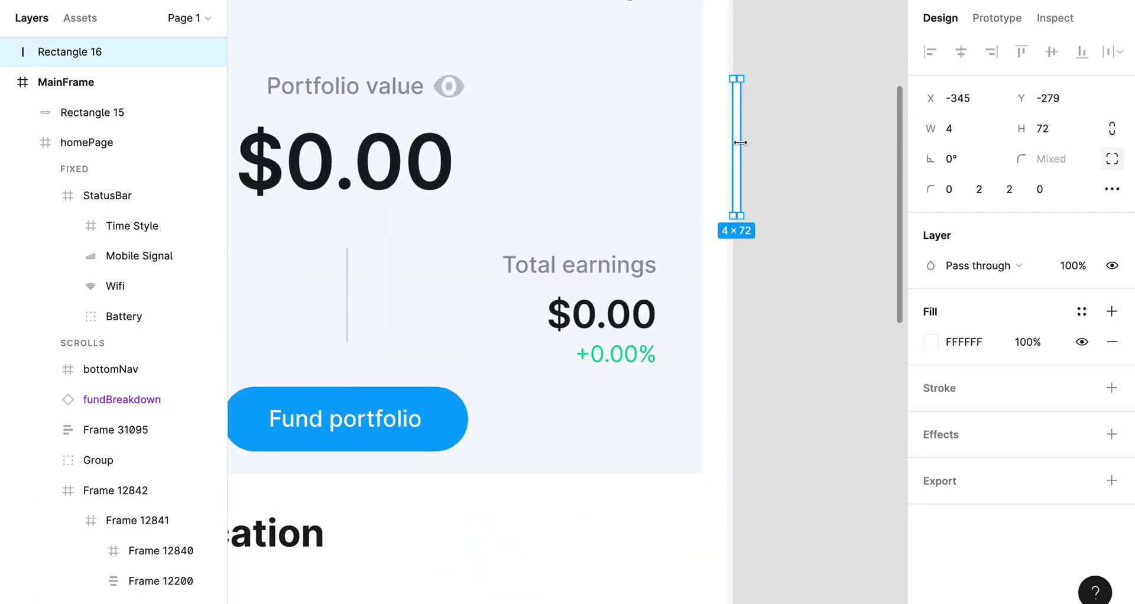
# - Duplicate the side button onto the phone's left edge and rotate the copy to 180°
pyautogui.moveTo(329, 146); pyautogui.dragTo(421, 146)
pyautogui.scroll(5, 421, 146)
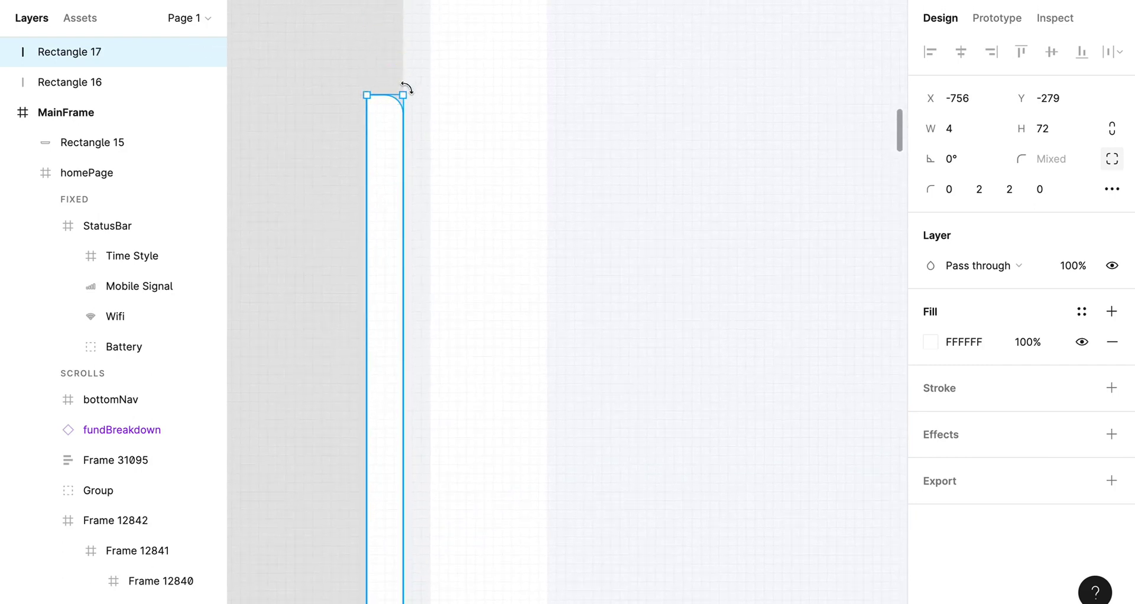
pyautogui.moveTo(501, 209); pyautogui.dragTo(394, 483)
pyautogui.press('Escape')
pyautogui.click(322, 134)
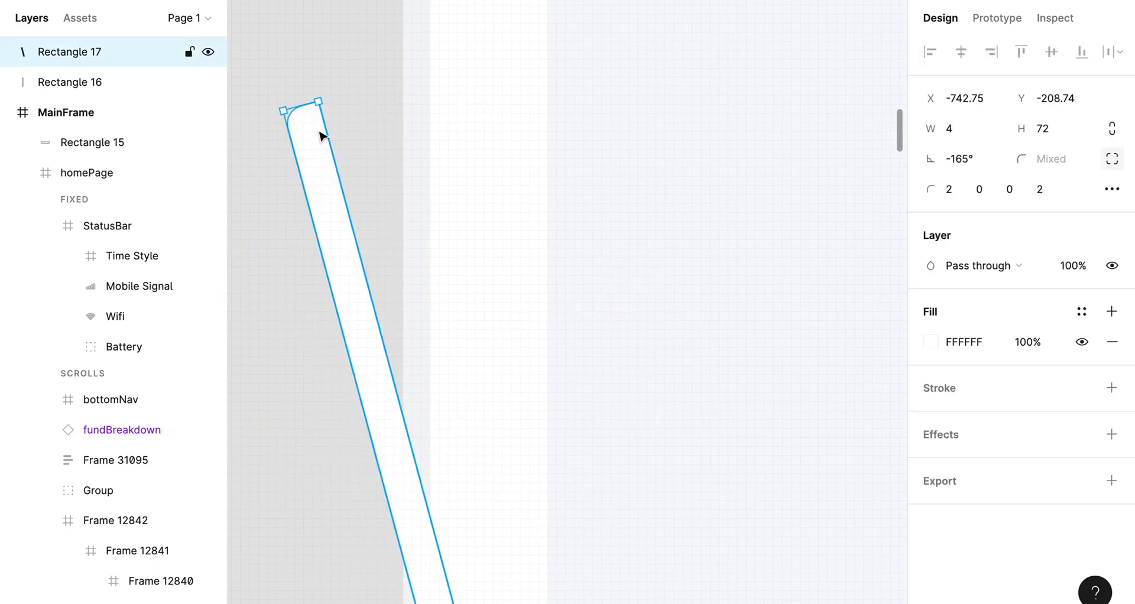
pyautogui.moveTo(362, 94); pyautogui.dragTo(388, 99)
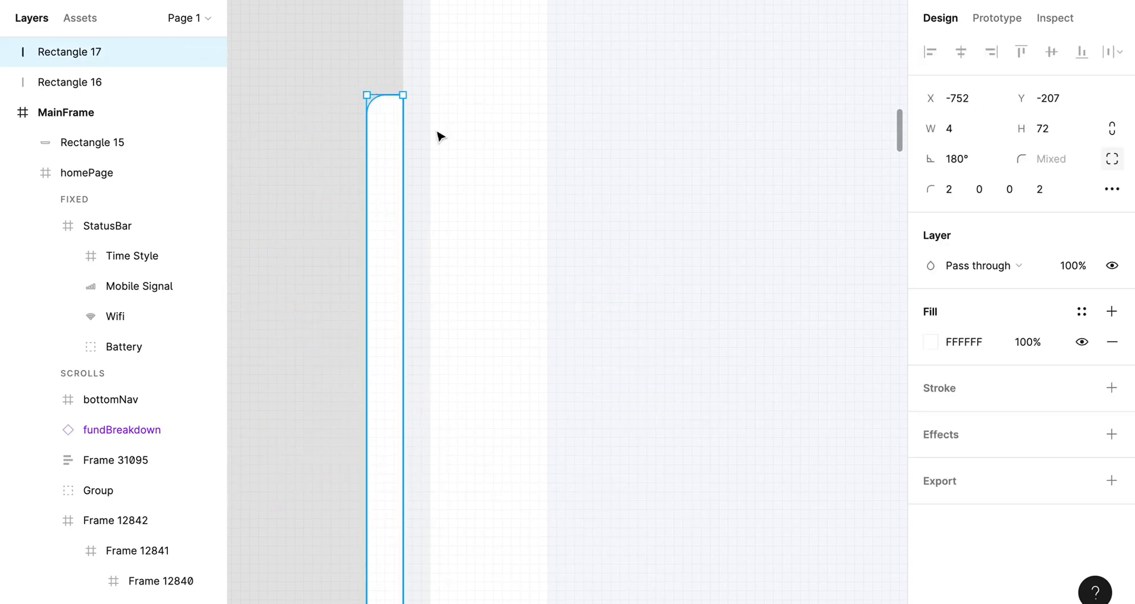
pyautogui.scroll(-5, 449, 145)
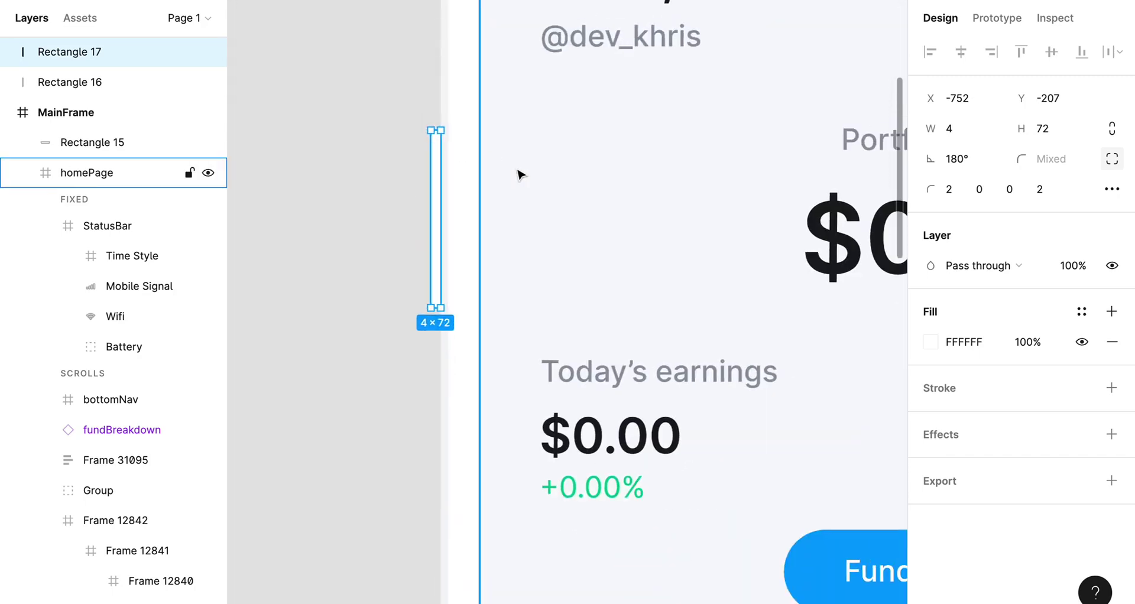
pyautogui.hscroll(-2, 519, 174)
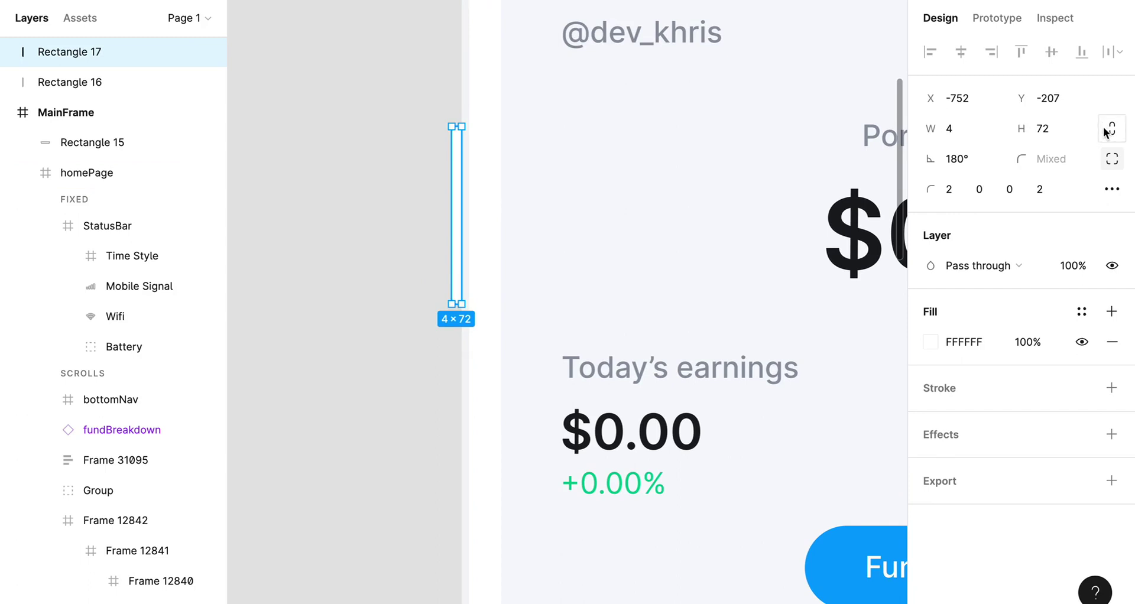
# - Set the copied button's height to 40
pyautogui.click(1112, 160)
pyautogui.click(1064, 135)
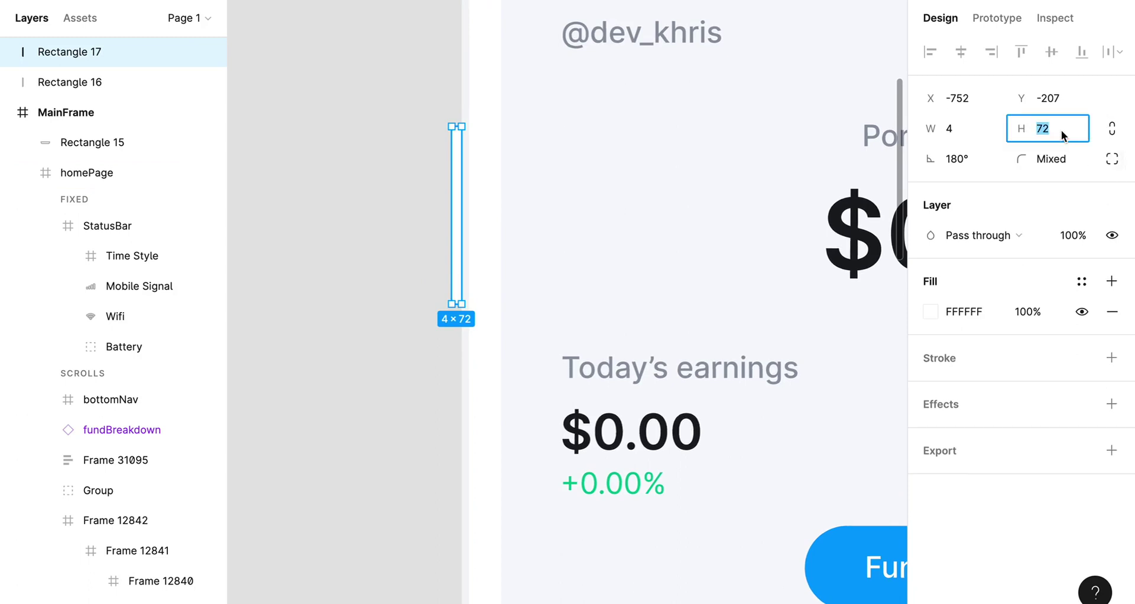
pyautogui.write('40')
pyautogui.press('Return')
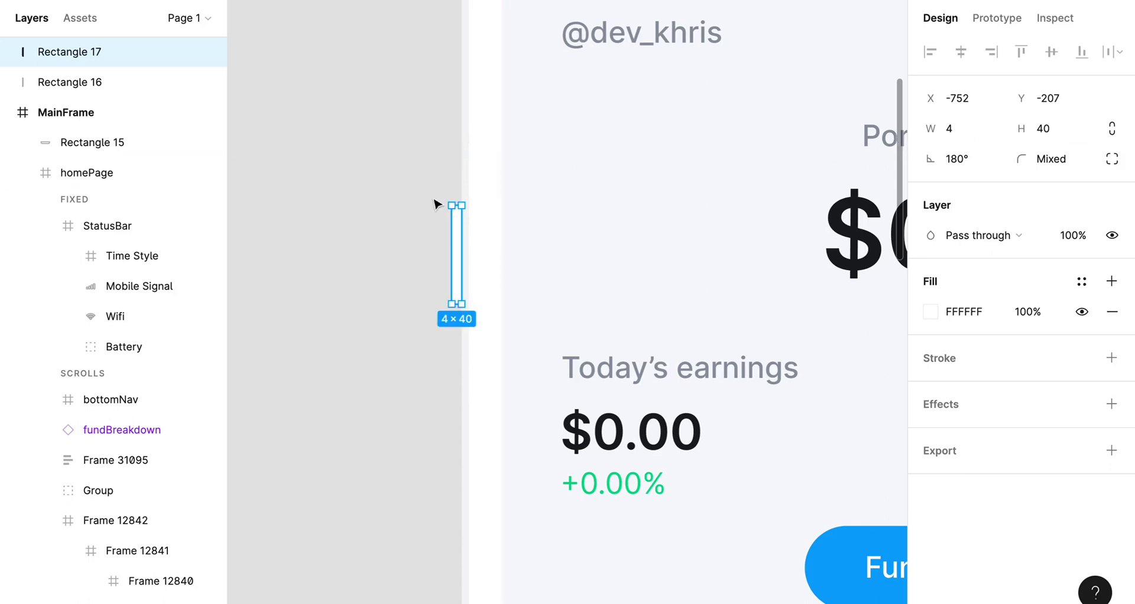
pyautogui.scroll(-3, 437, 200)
pyautogui.scroll(-2, 437, 200)
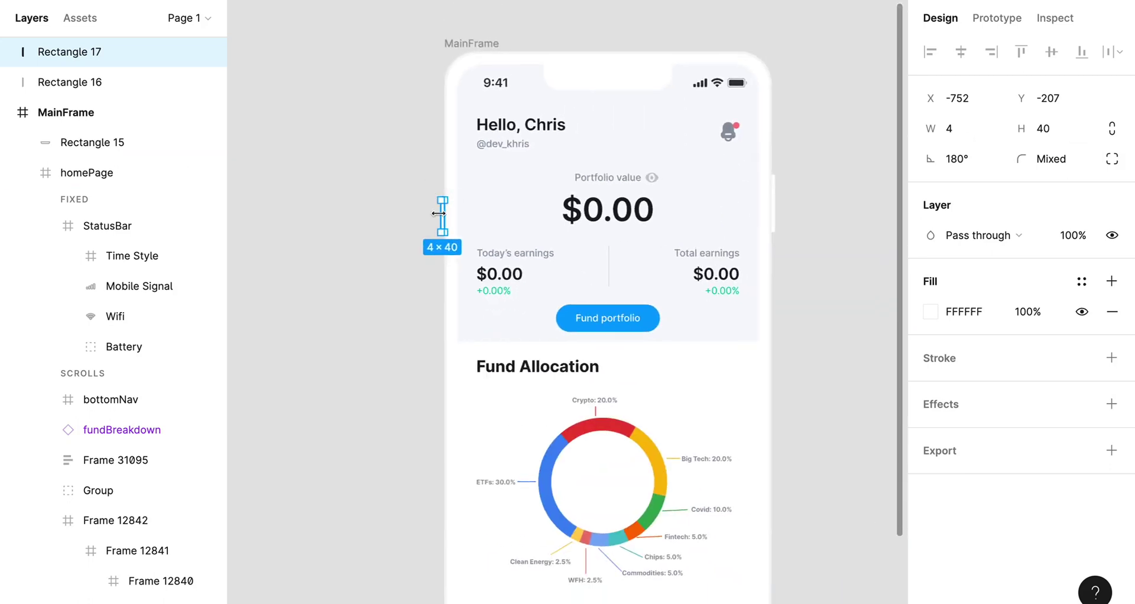
# - Move the 40-tall button up to Y -279, level with the right button, and duplicate it below
pyautogui.moveTo(441, 212); pyautogui.dragTo(441, 152)
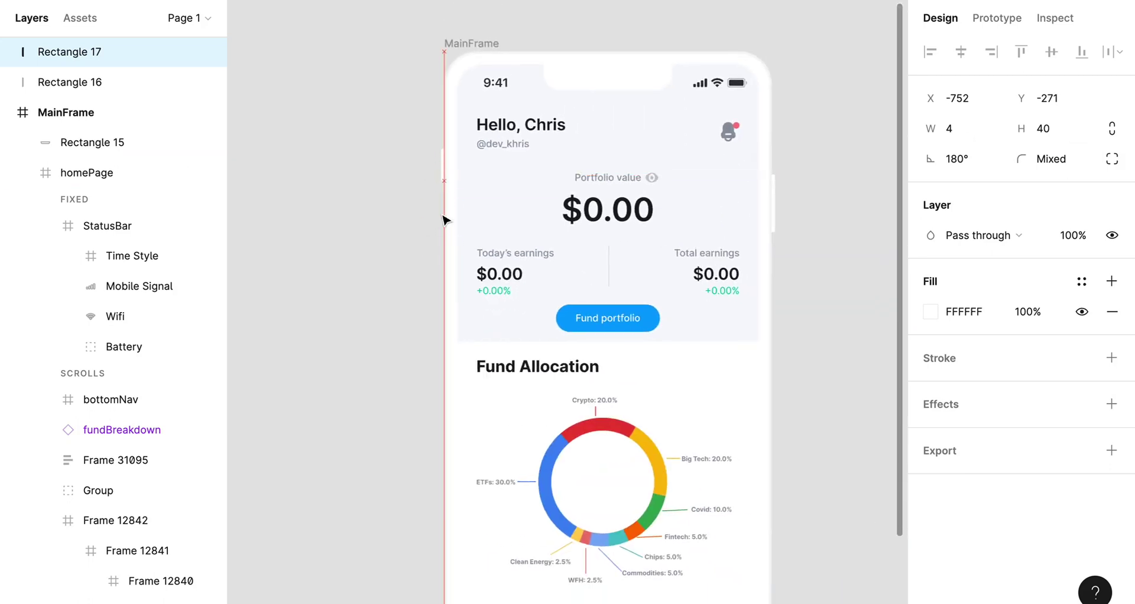
pyautogui.press('Up')
pyautogui.press('Up')
pyautogui.press('Up')
pyautogui.press('Up')
pyautogui.press('Up')
pyautogui.press('Up')
pyautogui.press('Up')
pyautogui.press('Up')
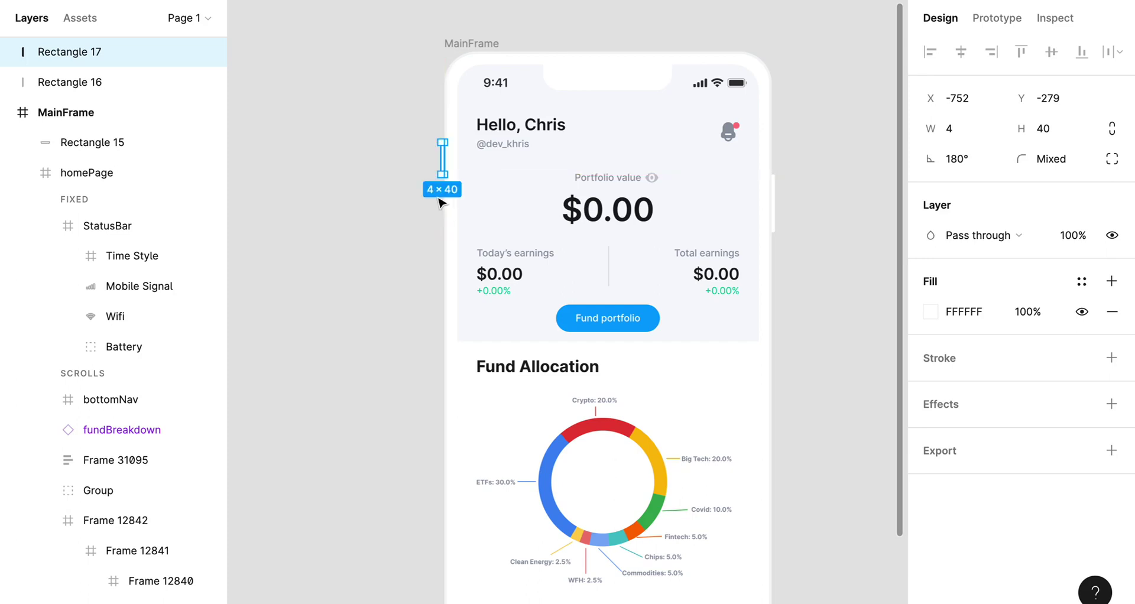
pyautogui.scroll(3, 423, 171)
pyautogui.moveTo(484, 156); pyautogui.dragTo(491, 263)
# - Make the new copy 64 tall and place a second 64-tall copy lower on the edge
pyautogui.click(1055, 130)
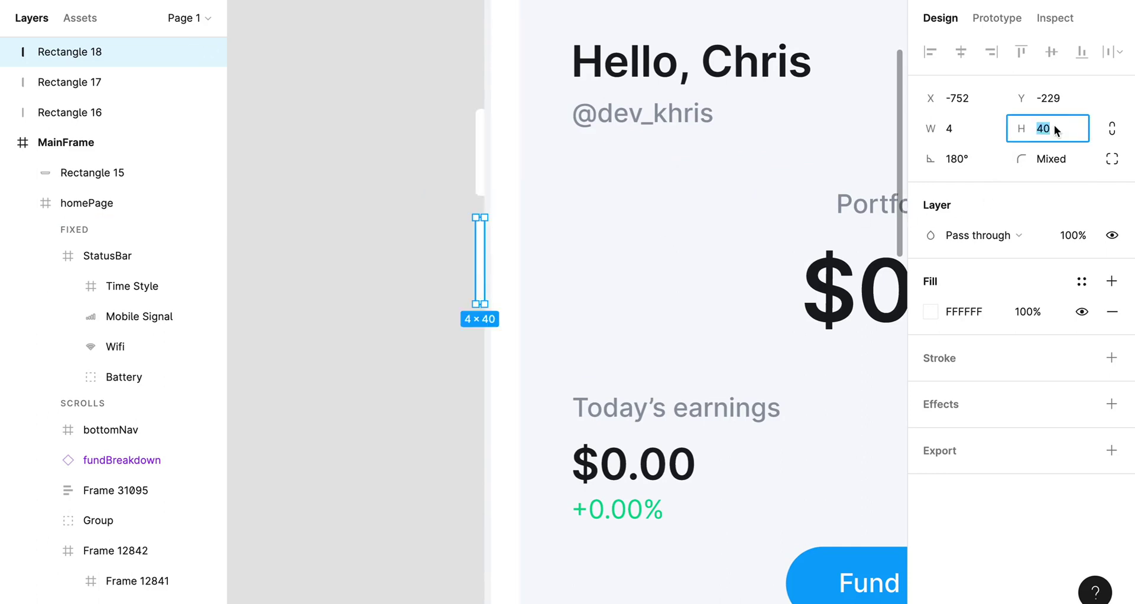
pyautogui.write('64')
pyautogui.press('Return')
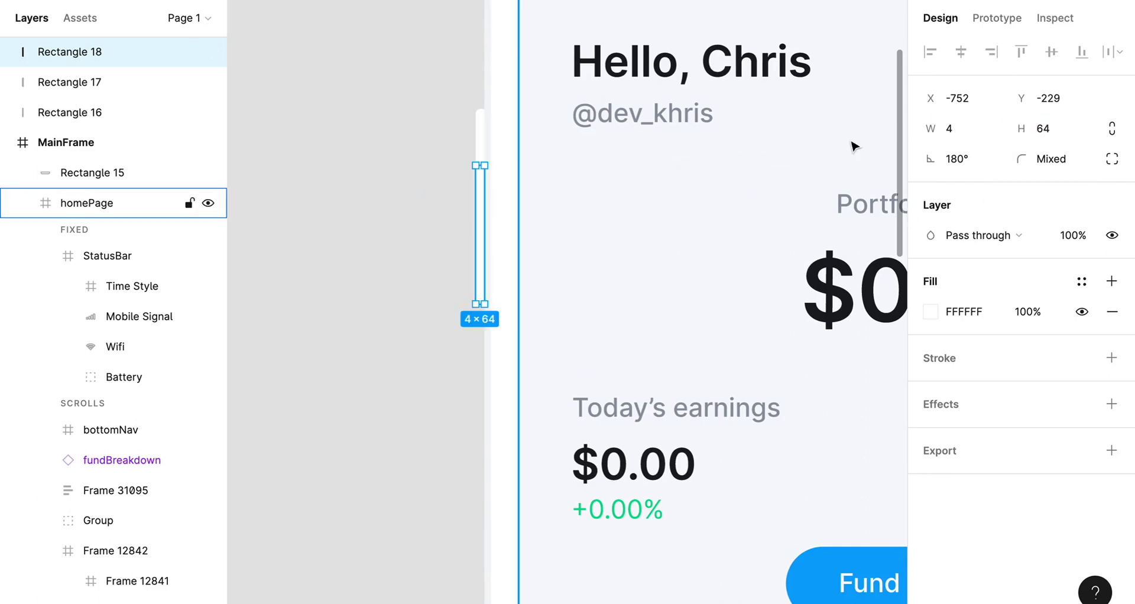
pyautogui.moveTo(481, 232); pyautogui.dragTo(486, 443)
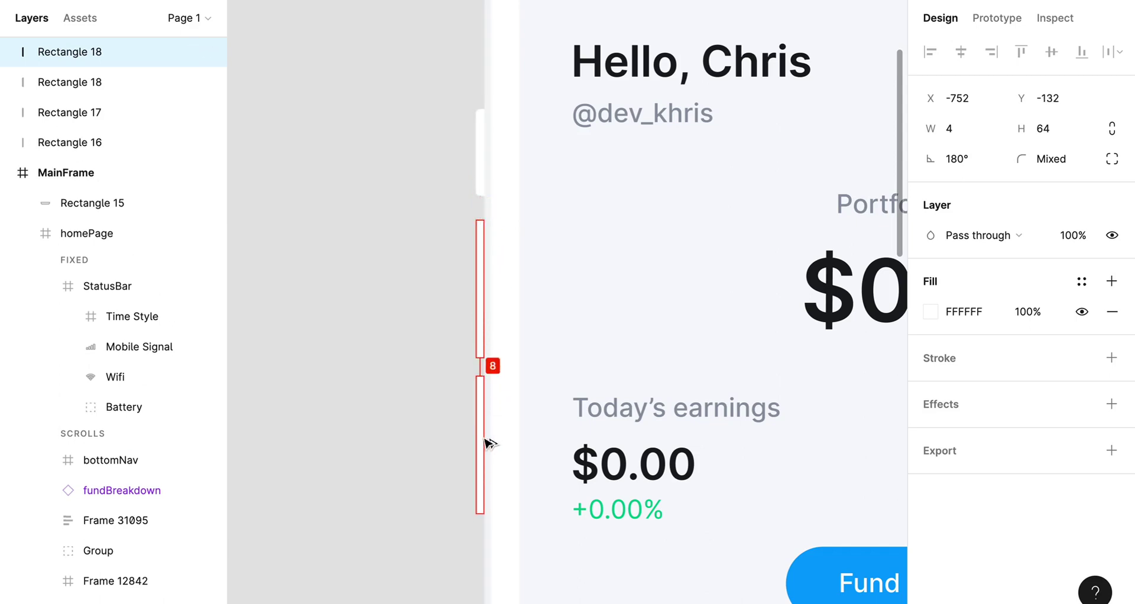
# - Distribute the three left buttons vertically with an 8 px gap, then zoom to fit
pyautogui.keyDown('shift'); pyautogui.click(486, 314); pyautogui.keyUp('shift')
pyautogui.keyDown('shift'); pyautogui.click(482, 192); pyautogui.keyUp('shift')
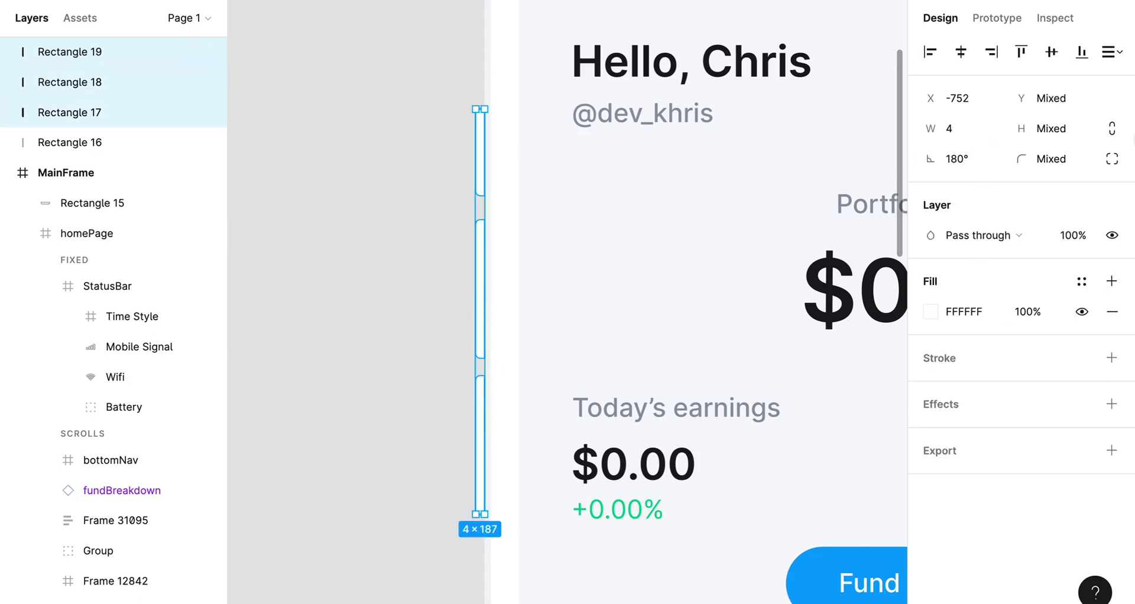
pyautogui.click(1105, 52)
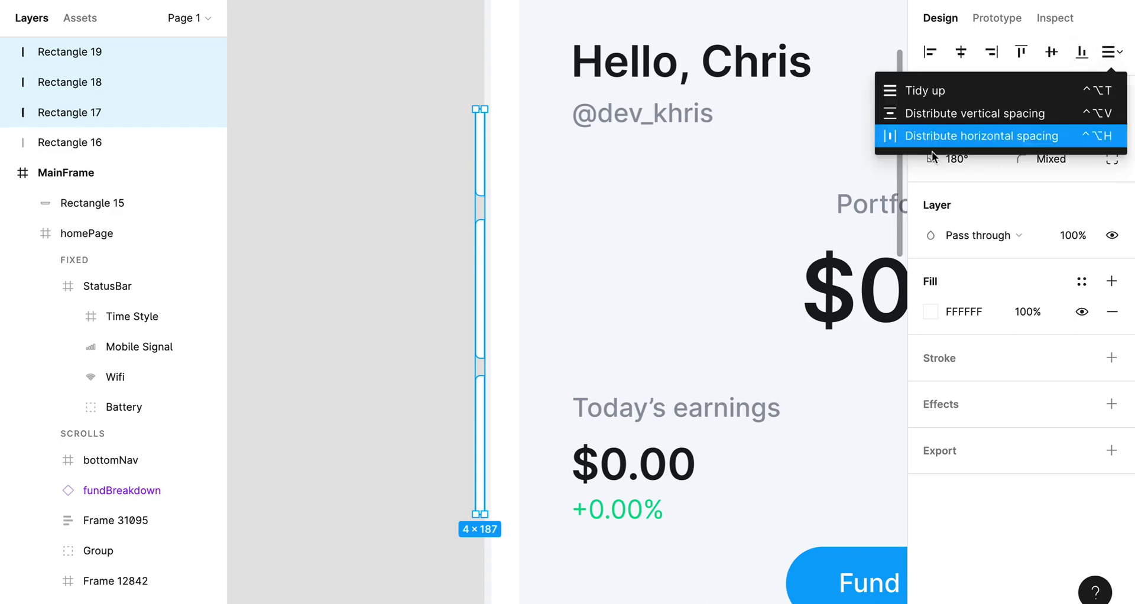
pyautogui.click(915, 112)
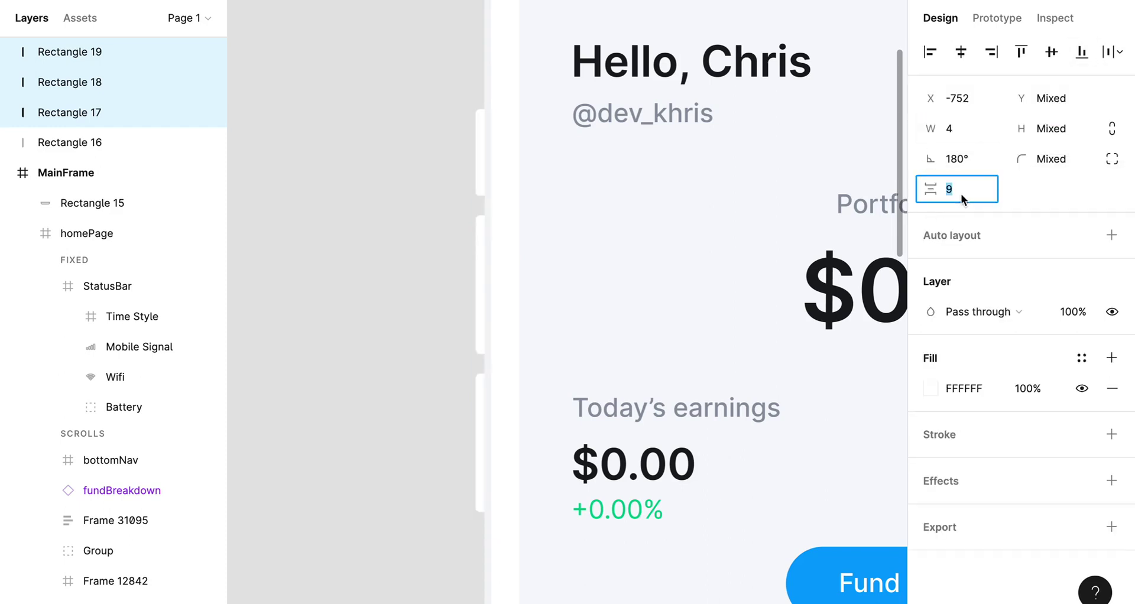
pyautogui.write('8')
pyautogui.press('Return')
pyautogui.click(350, 312)
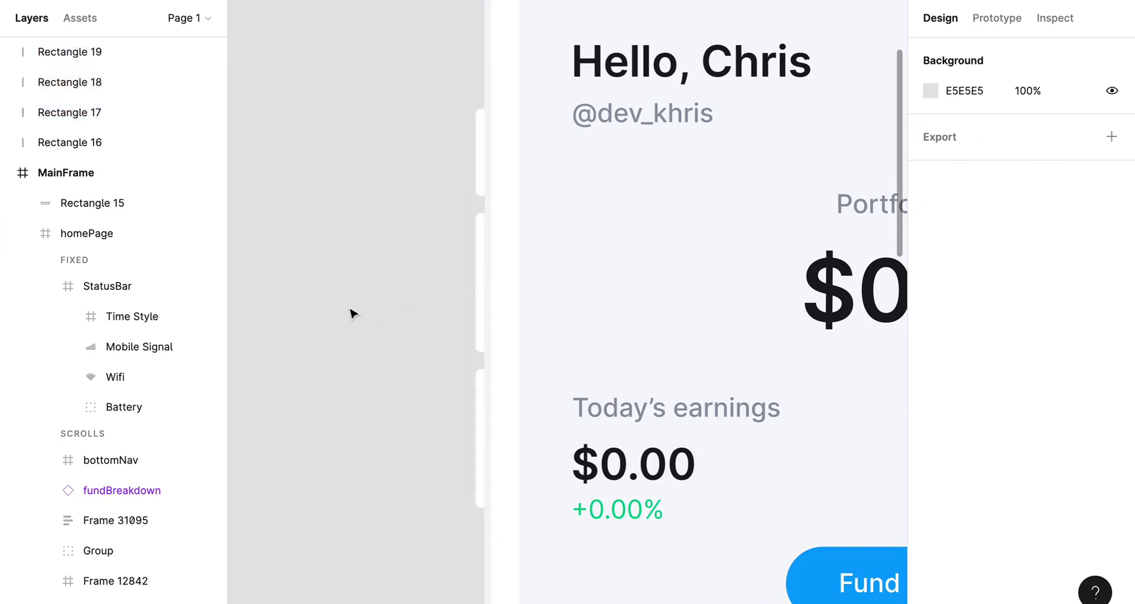
pyautogui.hotkey('shift', '1')
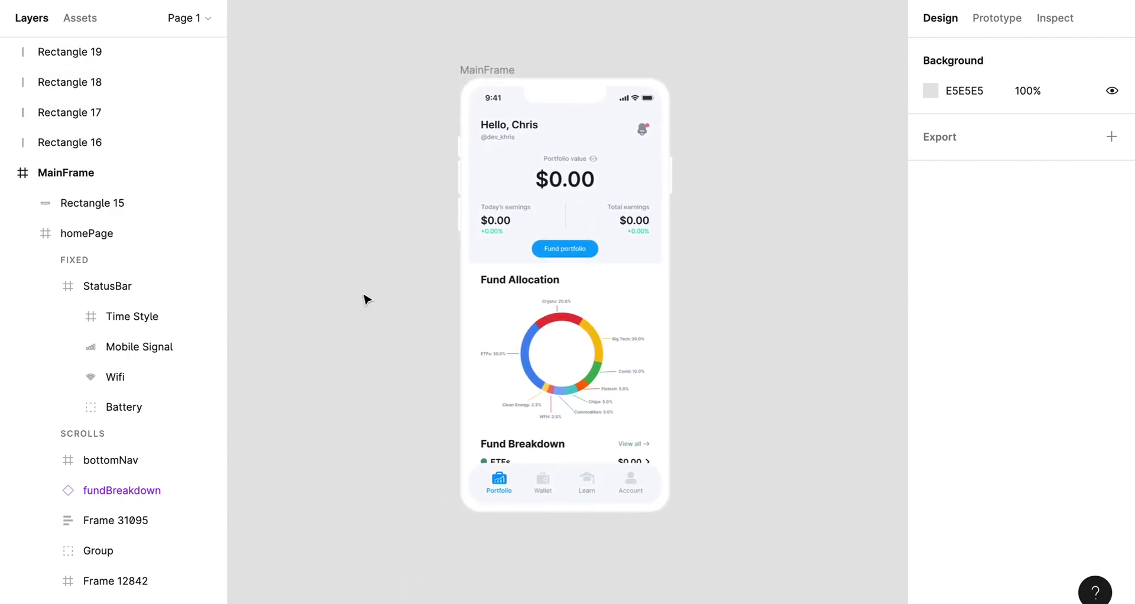
# - Wrap MainFrame and Rectangles 16–19 in a new frame with Ctrl+Alt+G
pyautogui.moveTo(478, 72); pyautogui.dragTo(522, 72)
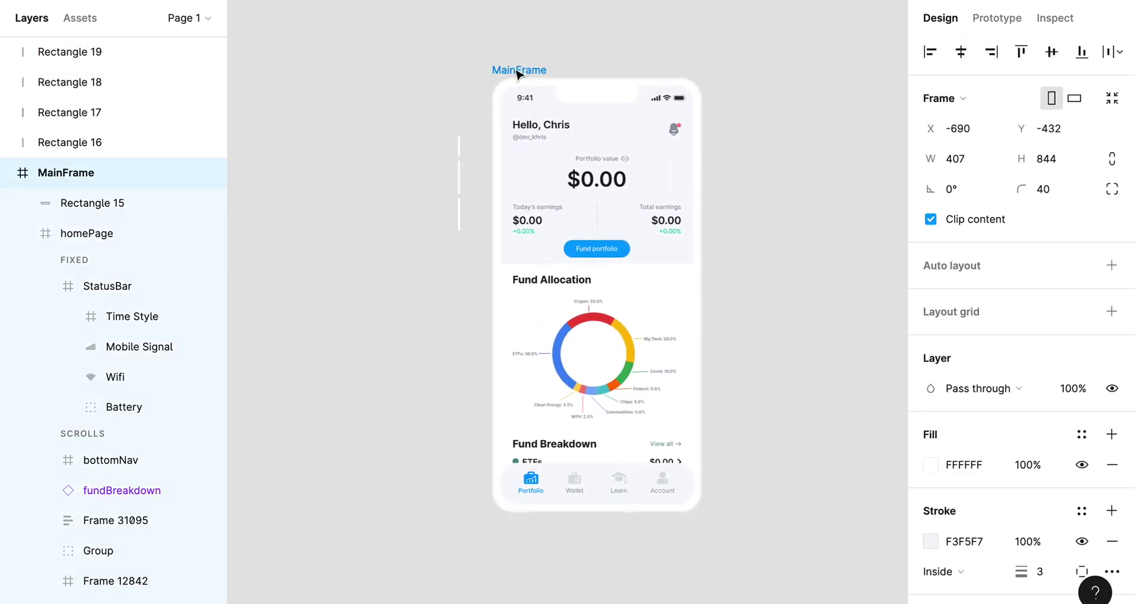
pyautogui.hotkey('ctrl', 'z')
pyautogui.moveTo(402, 50); pyautogui.dragTo(705, 553)
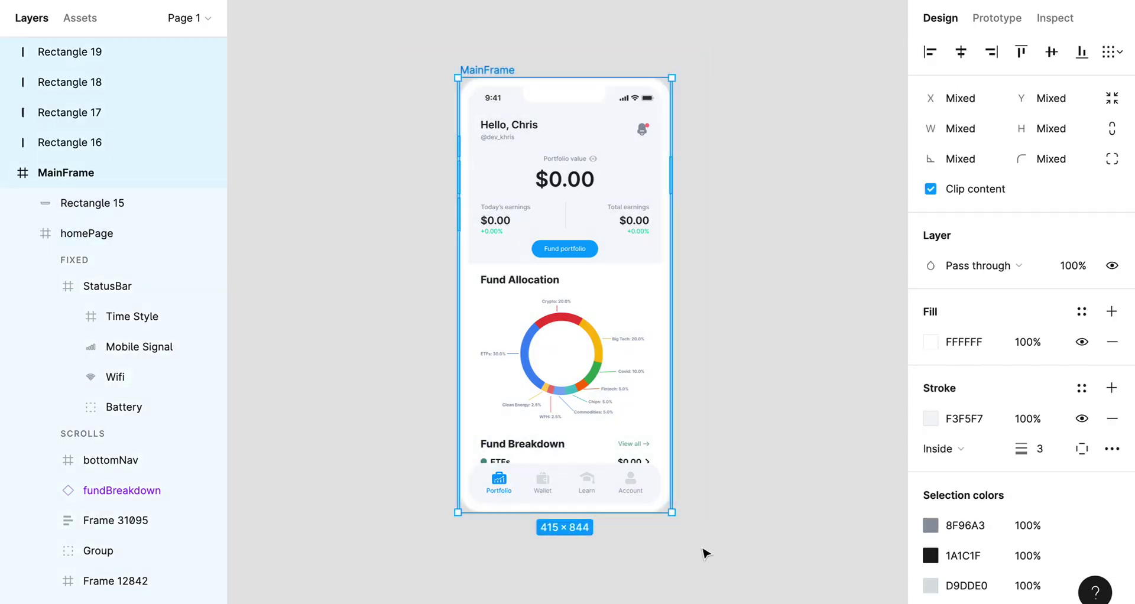
pyautogui.hotkey('ctrl', 'alt', 'g')
# - Rename the new wrapping frame to 'FinalMockup'
pyautogui.doubleClick(482, 72)
pyautogui.write('Final')
pyautogui.write('Mockup')
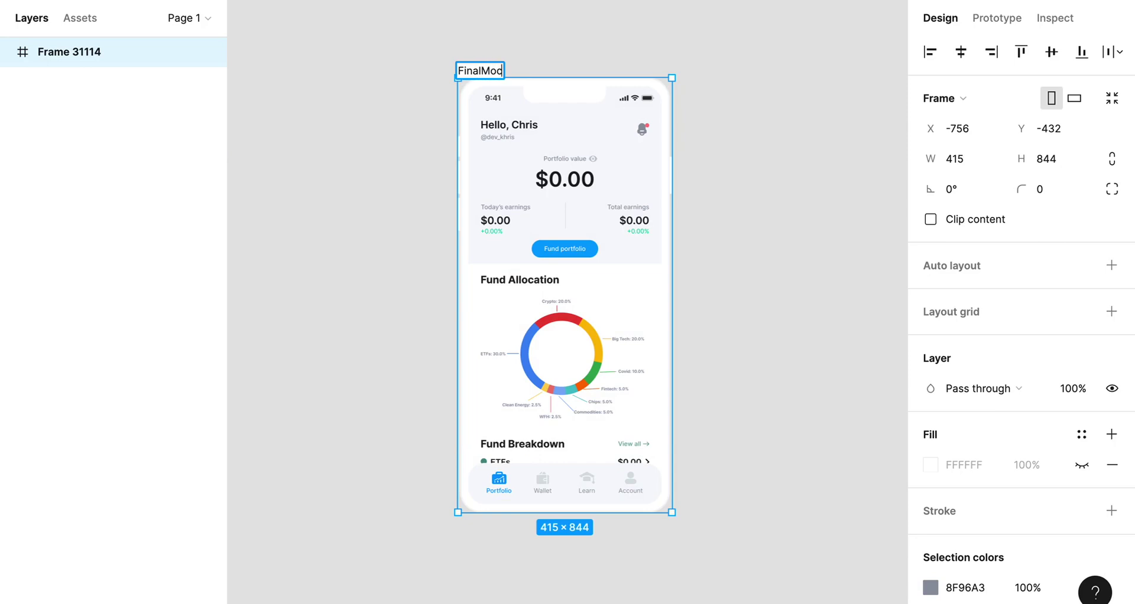
pyautogui.press('Return')
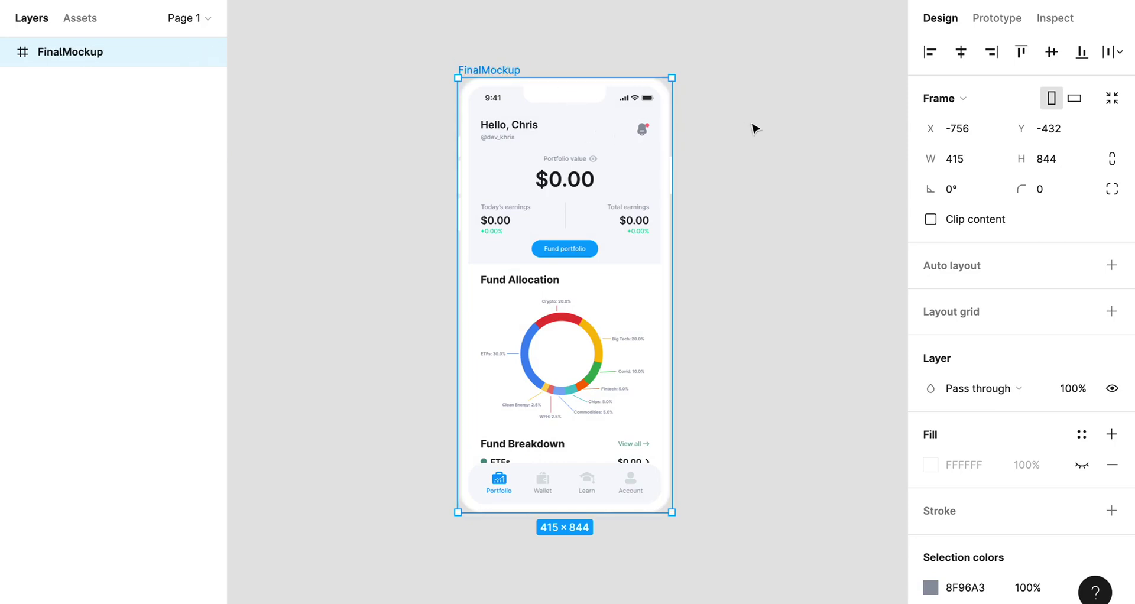
pyautogui.scroll(1, 755, 127)
pyautogui.hscroll(-1, 755, 127)
pyautogui.keyDown('ctrl'); pyautogui.scroll(2, 755, 127); pyautogui.keyUp('ctrl')
pyautogui.scroll(-2, 755, 127)
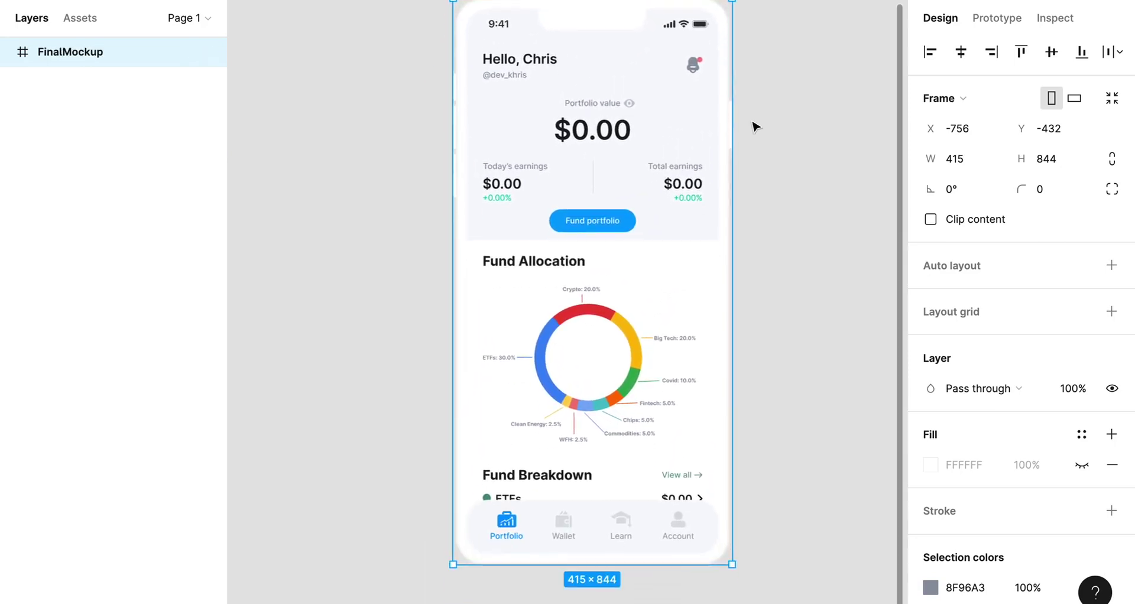
pyautogui.click(782, 109)
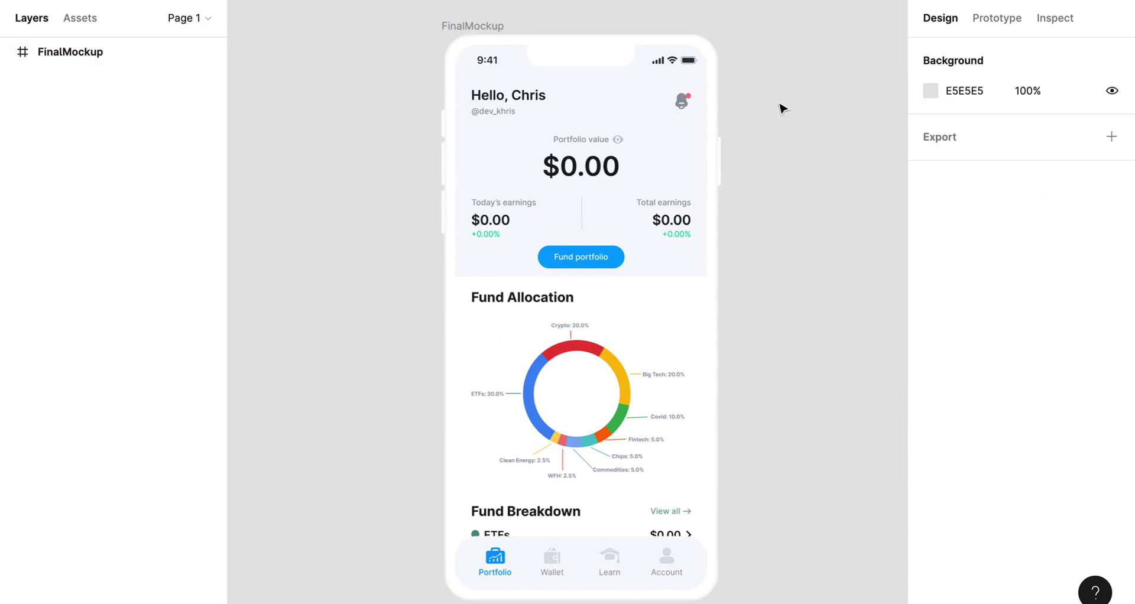
pyautogui.scroll(-1, 781, 108)
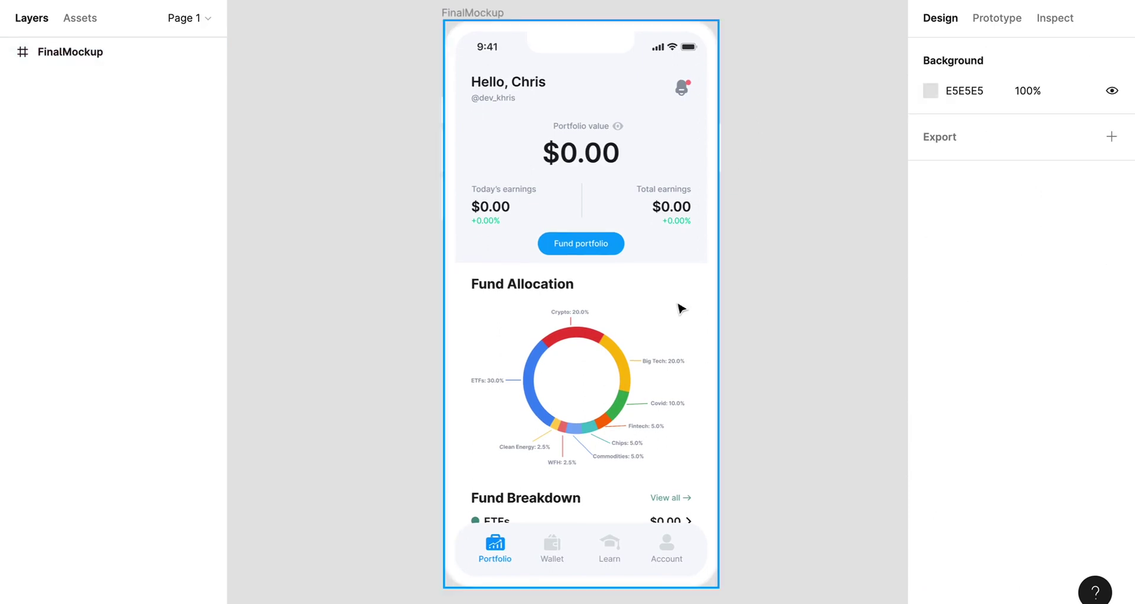